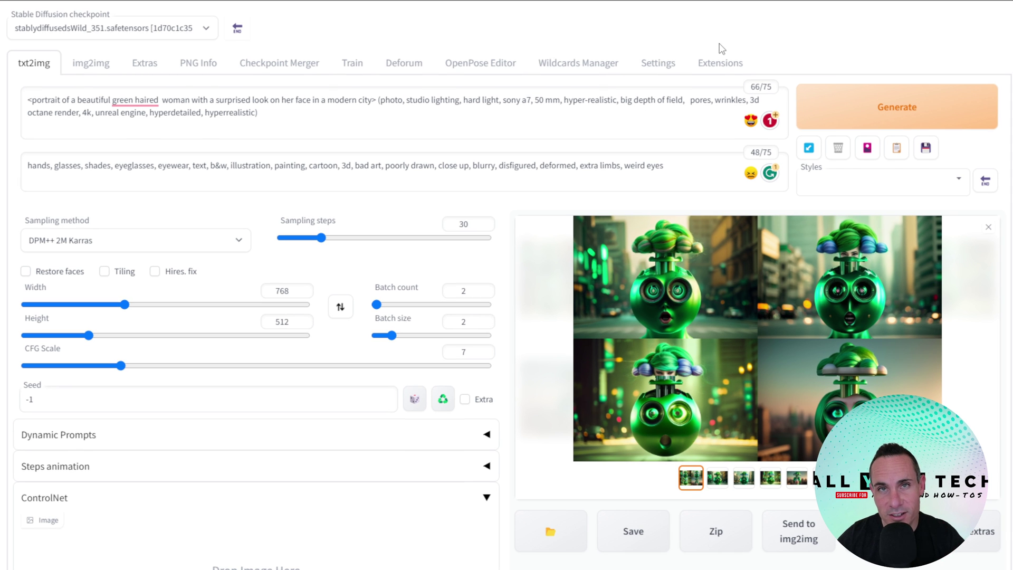
Show the extensions available to install, reloading the index from its source URL
{"action": "left_click", "coordinate": [728, 64]}
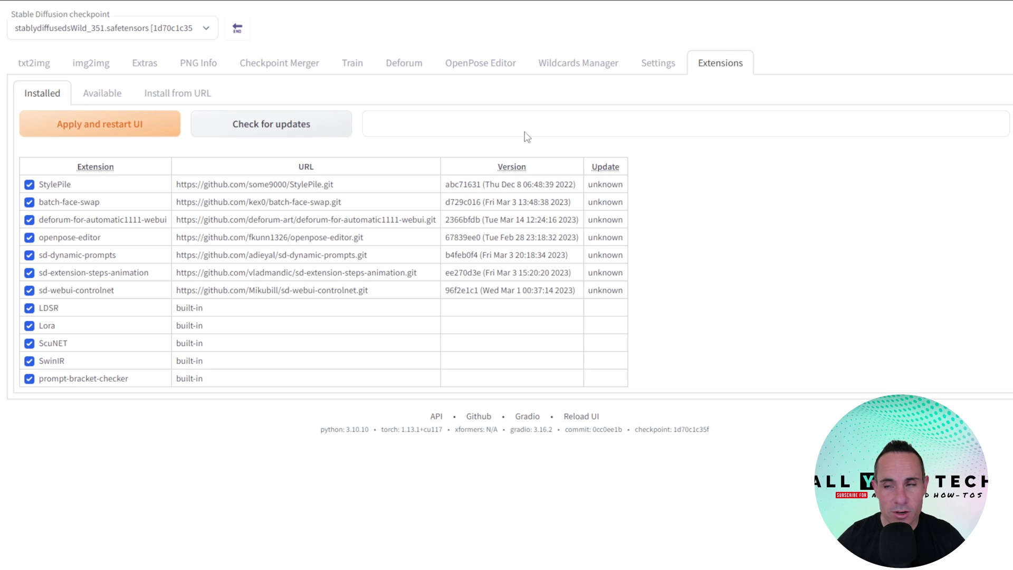
{"action": "left_click", "coordinate": [105, 98]}
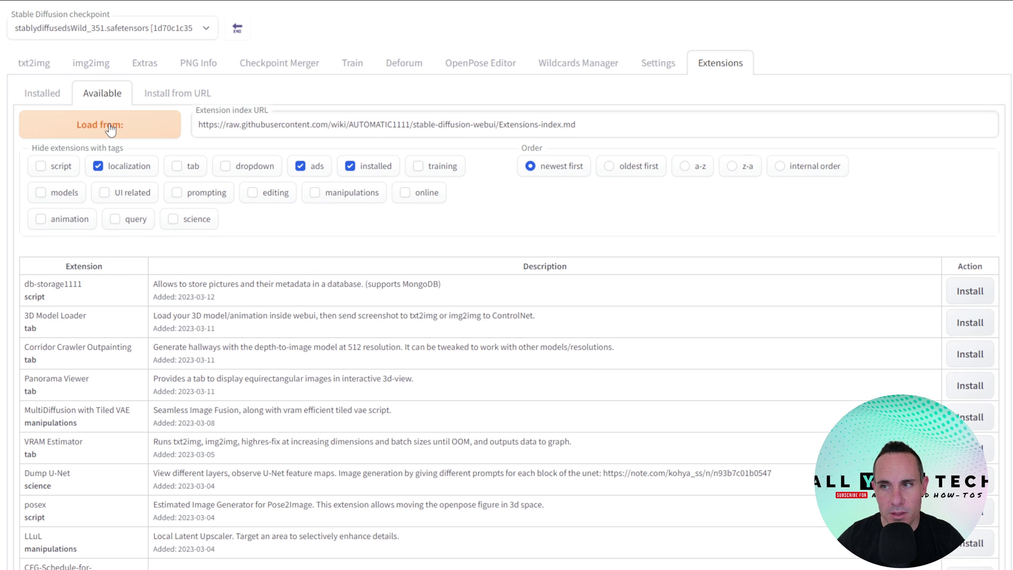
{"action": "left_click", "coordinate": [109, 129]}
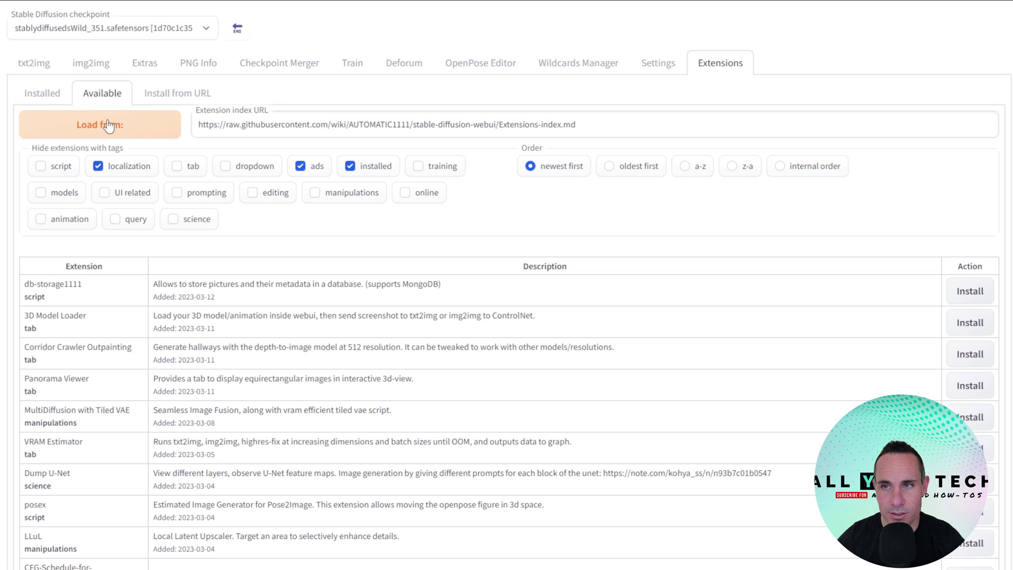
Copy the name sd-webui-controlnet from the Installed list and search the Available list for it, finding no match
{"action": "left_click", "coordinate": [53, 98]}
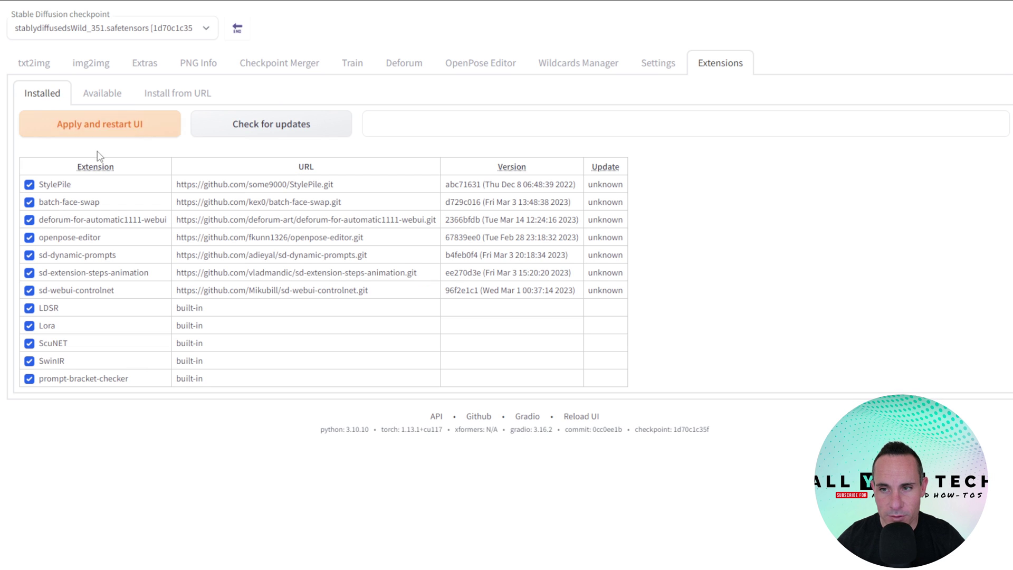
{"action": "left_click_drag", "start_coordinate": [42, 296], "coordinate": [121, 299]}
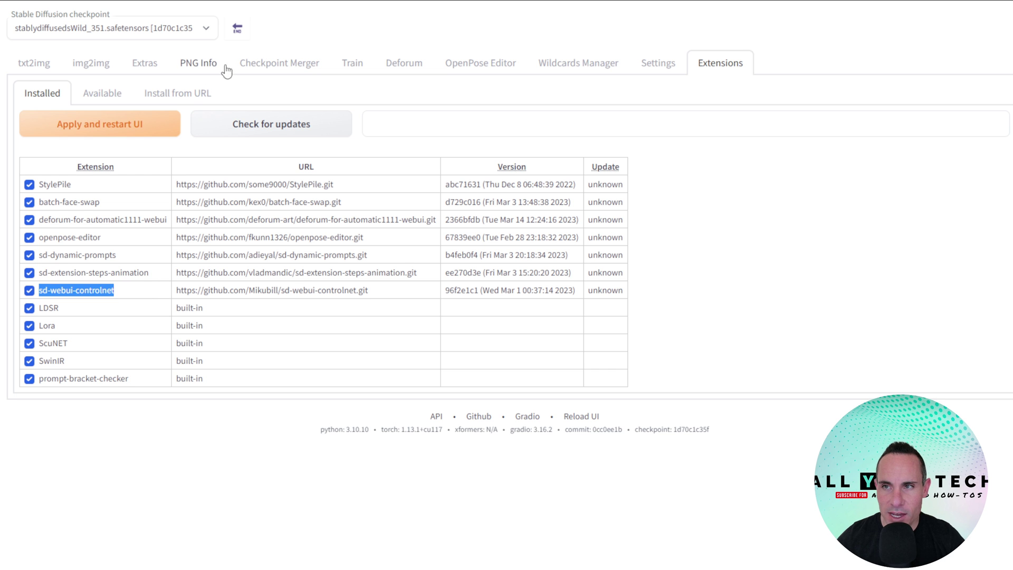
{"action": "left_click", "coordinate": [102, 93]}
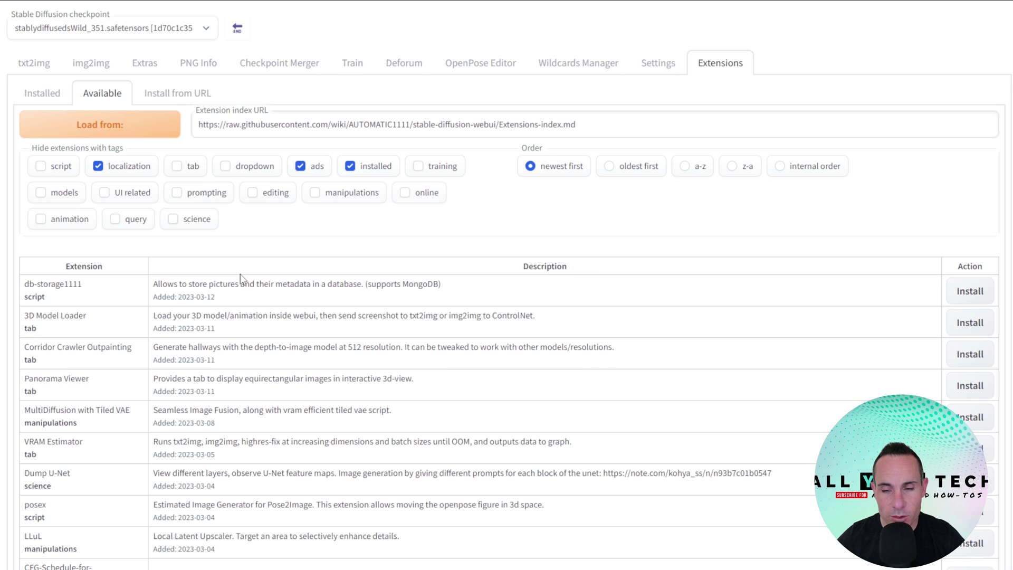
{"action": "scroll", "coordinate": [240, 275], "scroll_direction": "down", "scroll_amount": 15}
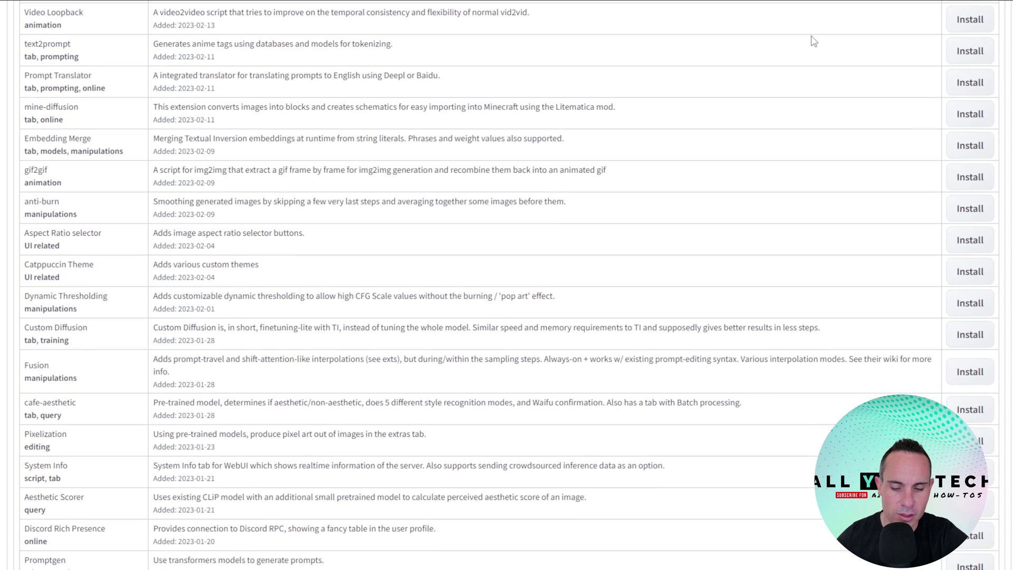
{"action": "key", "text": "ctrl+f"}
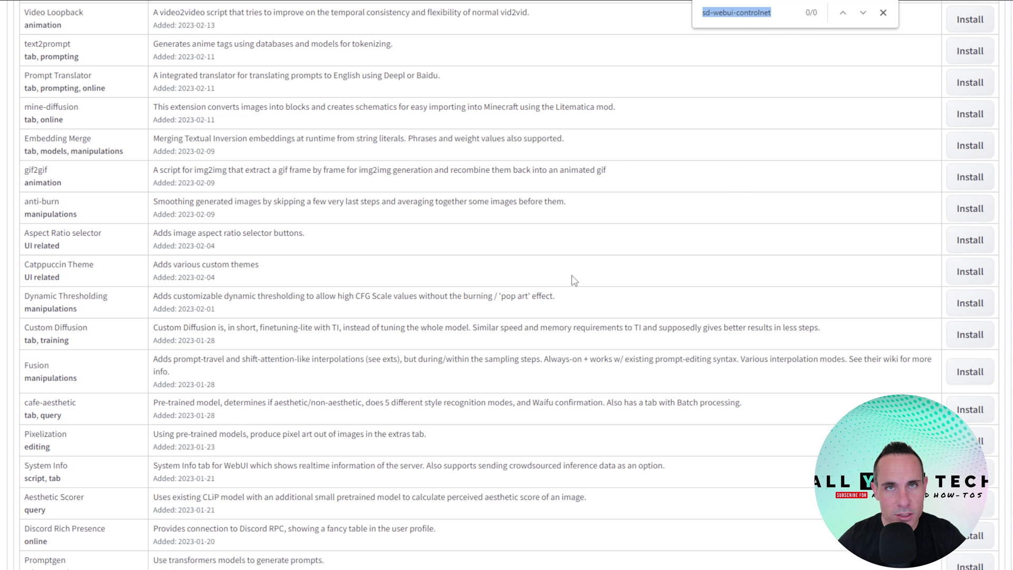
{"action": "scroll", "coordinate": [289, 189], "scroll_direction": "down", "scroll_amount": 6}
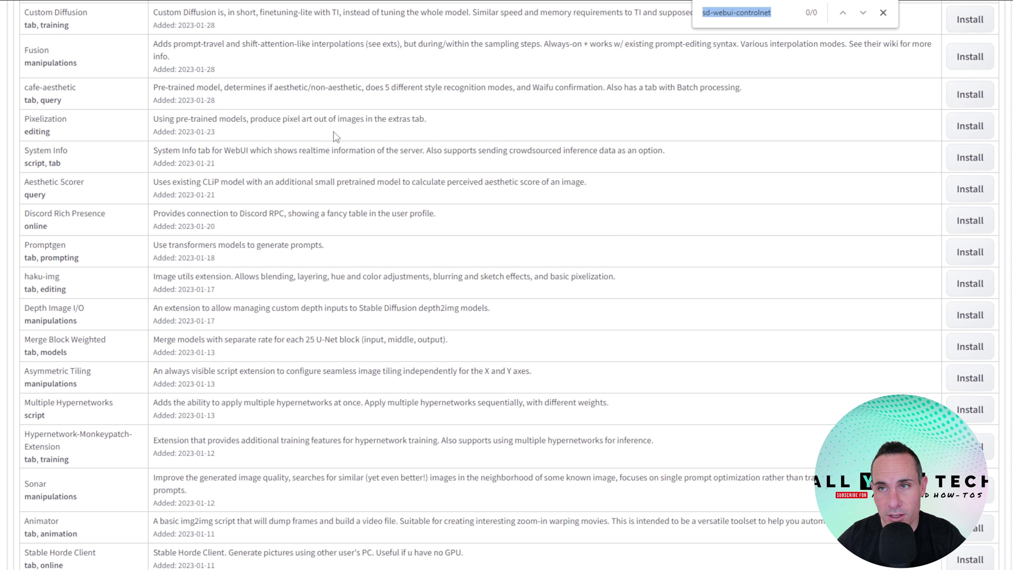
{"action": "key", "text": "Home"}
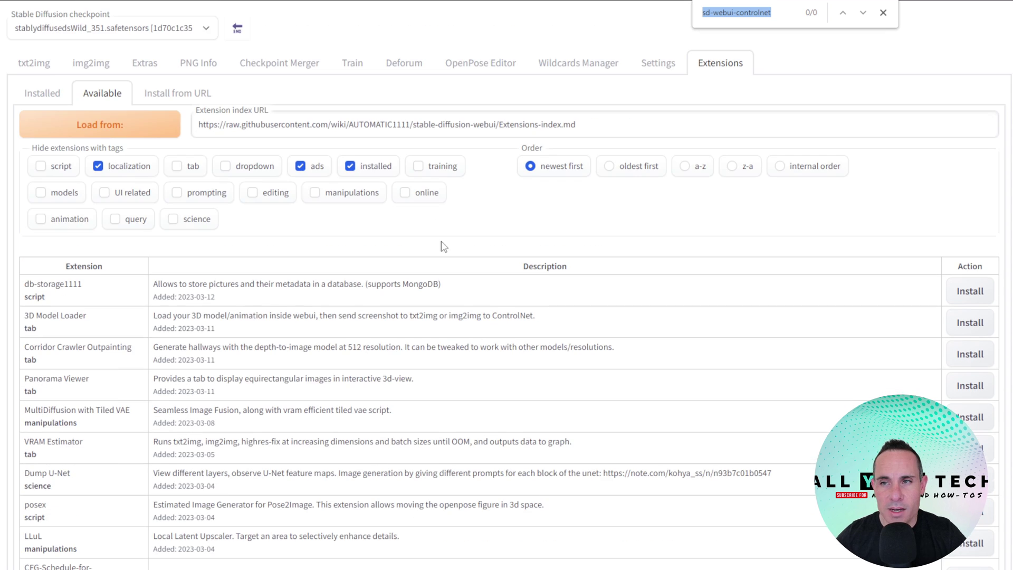
Confirm ControlNet keeps the hed preprocessor with control_hed-fp16, then switch to the Hugging Face model files page
{"action": "left_click", "coordinate": [40, 68]}
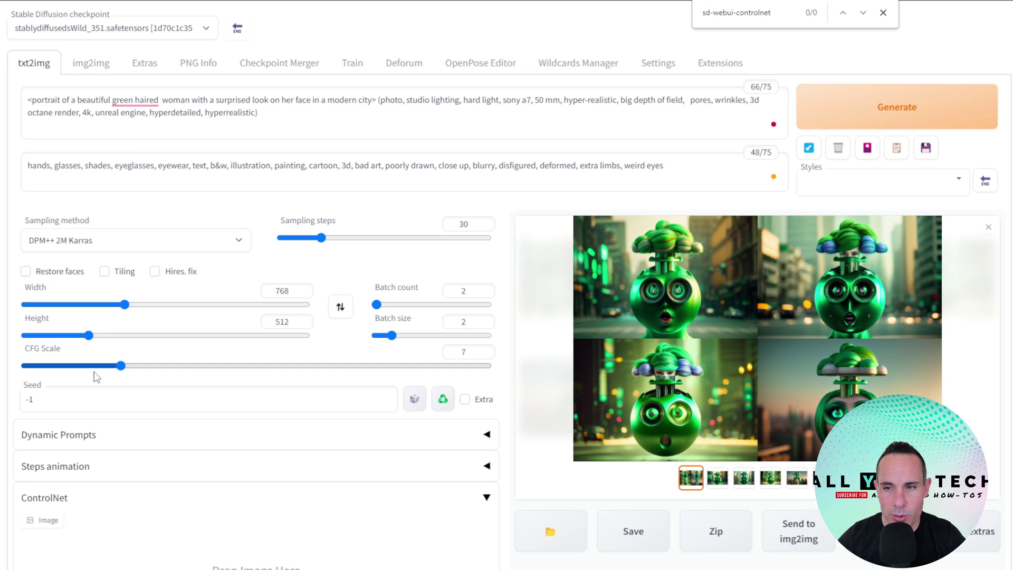
{"action": "scroll", "coordinate": [142, 413], "scroll_direction": "down", "scroll_amount": 6}
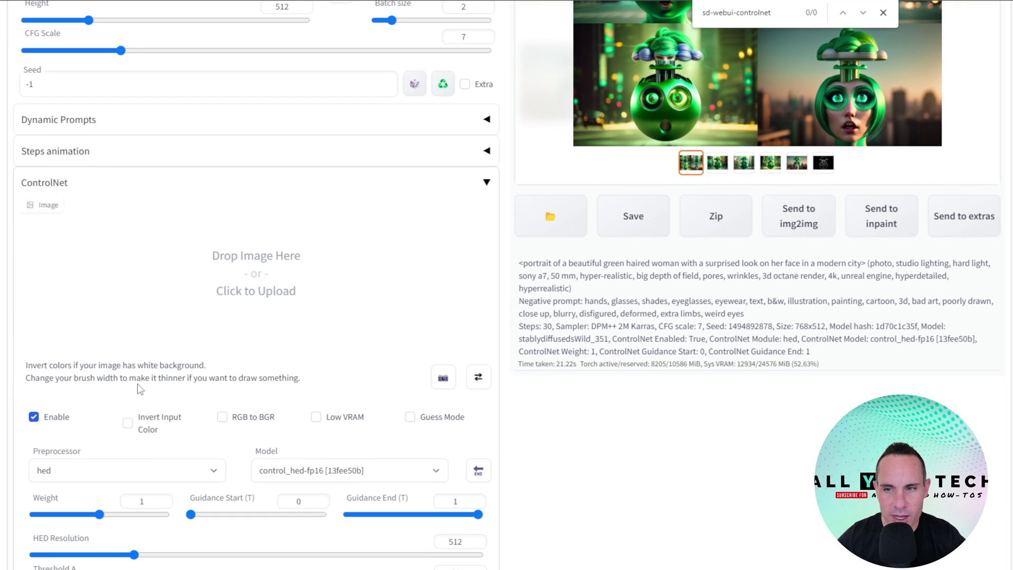
{"action": "scroll", "coordinate": [163, 420], "scroll_direction": "down", "scroll_amount": 4}
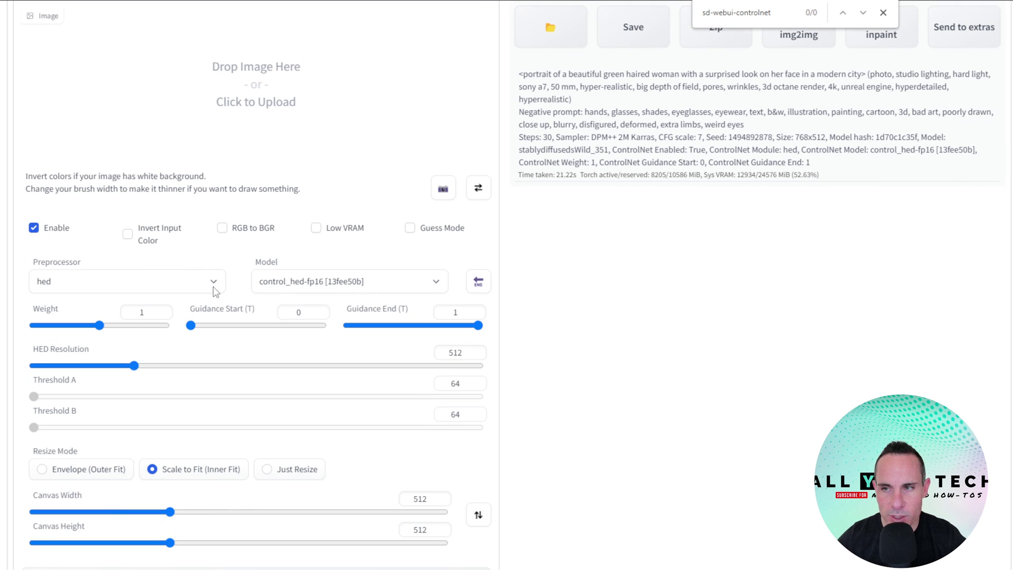
{"action": "left_click", "coordinate": [215, 285]}
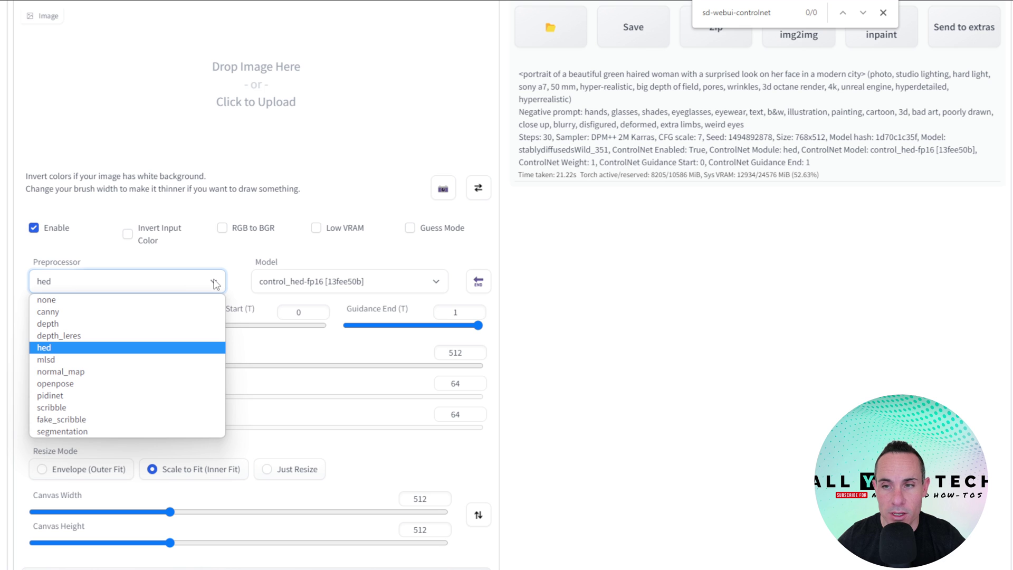
{"action": "left_click", "coordinate": [215, 284]}
{"action": "left_click", "coordinate": [436, 283]}
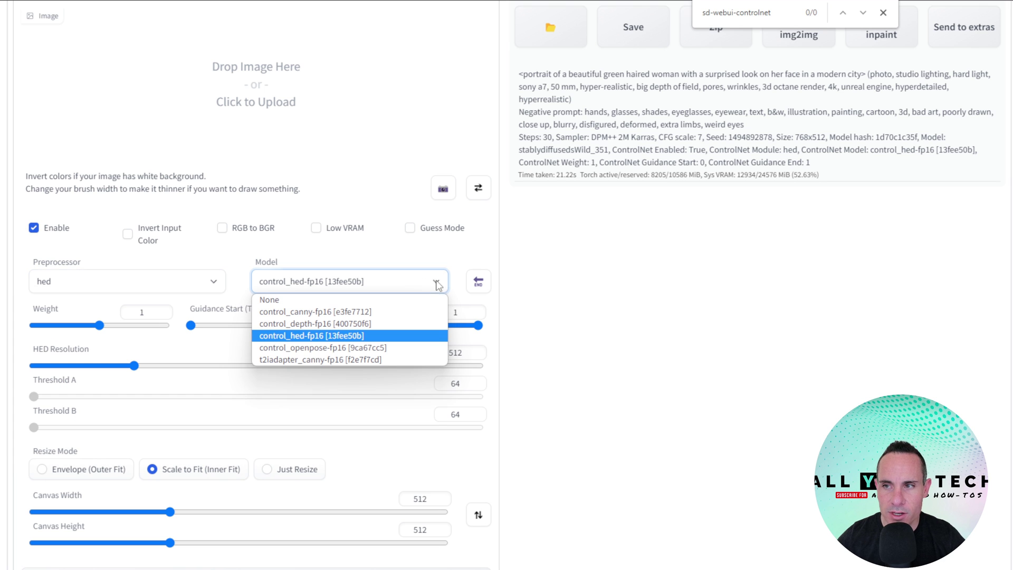
{"action": "left_click", "coordinate": [364, 112]}
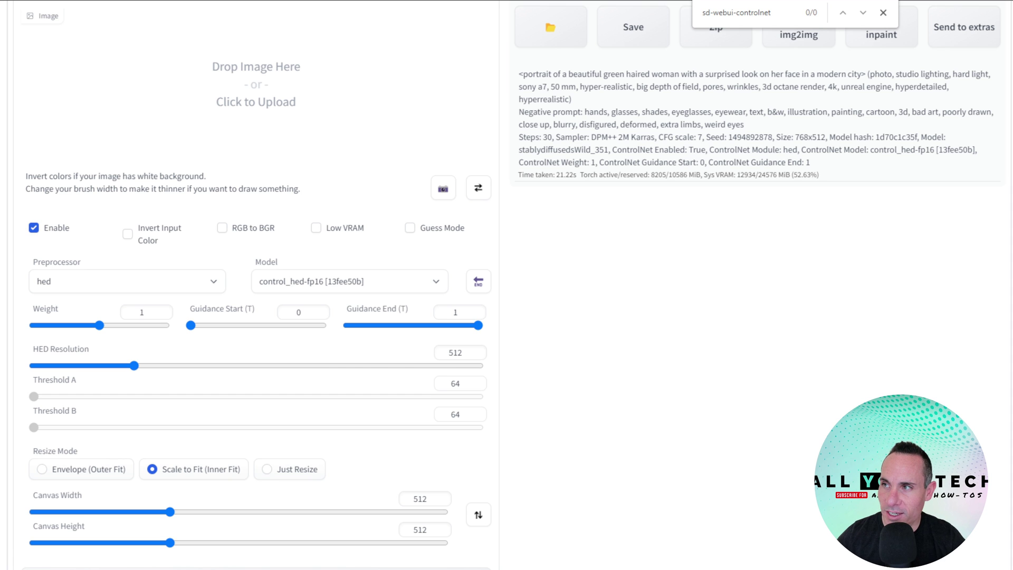
{"action": "left_click", "coordinate": [865, 1]}
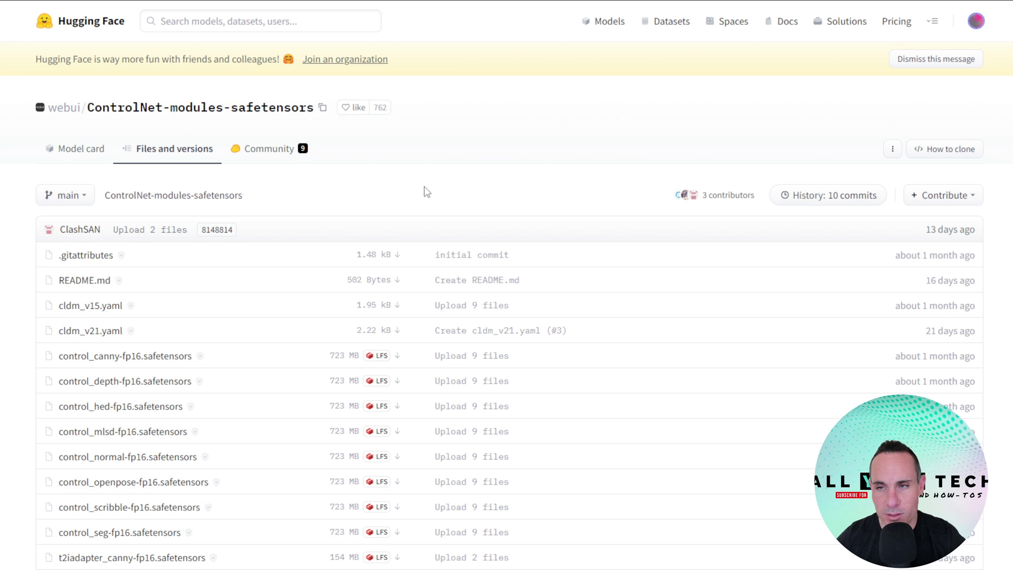
{"action": "scroll", "coordinate": [300, 343], "scroll_direction": "down", "scroll_amount": 4}
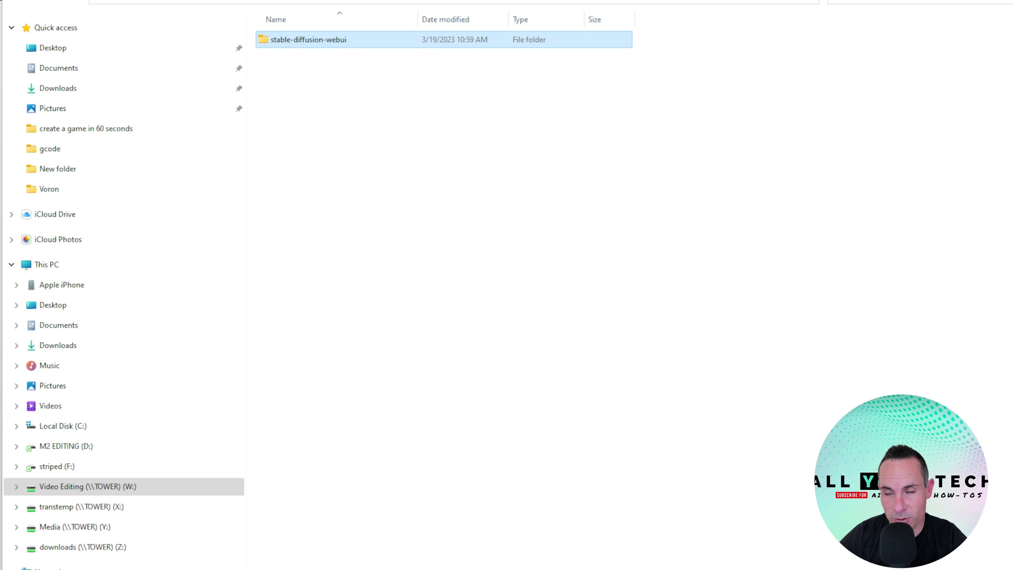
Check the canny, depth, hed and openpose files in sd-webui-controlnet's models folder, then return to stable-diffusion-webui
{"action": "key", "text": "F2"}
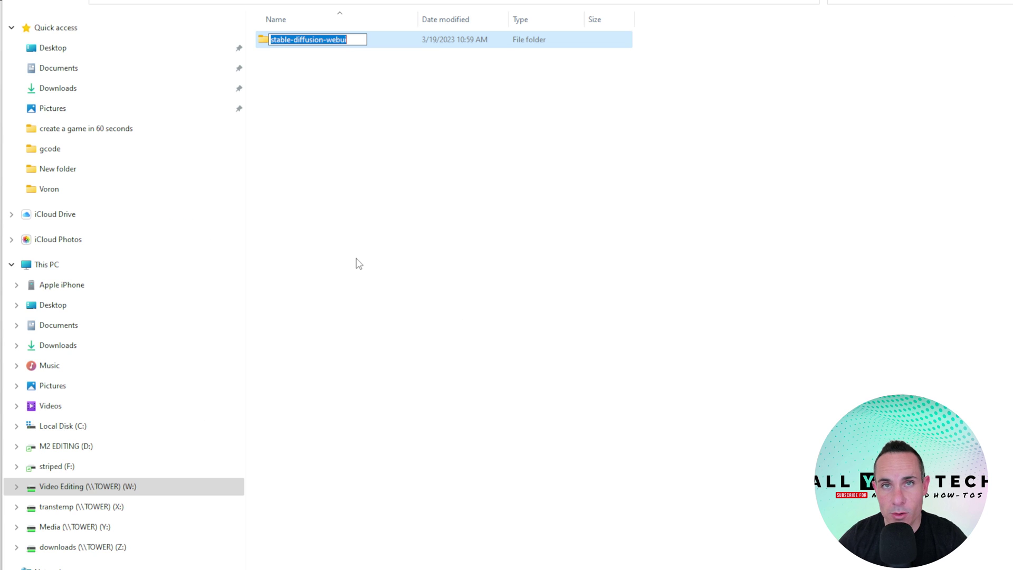
{"action": "double_click", "coordinate": [263, 44]}
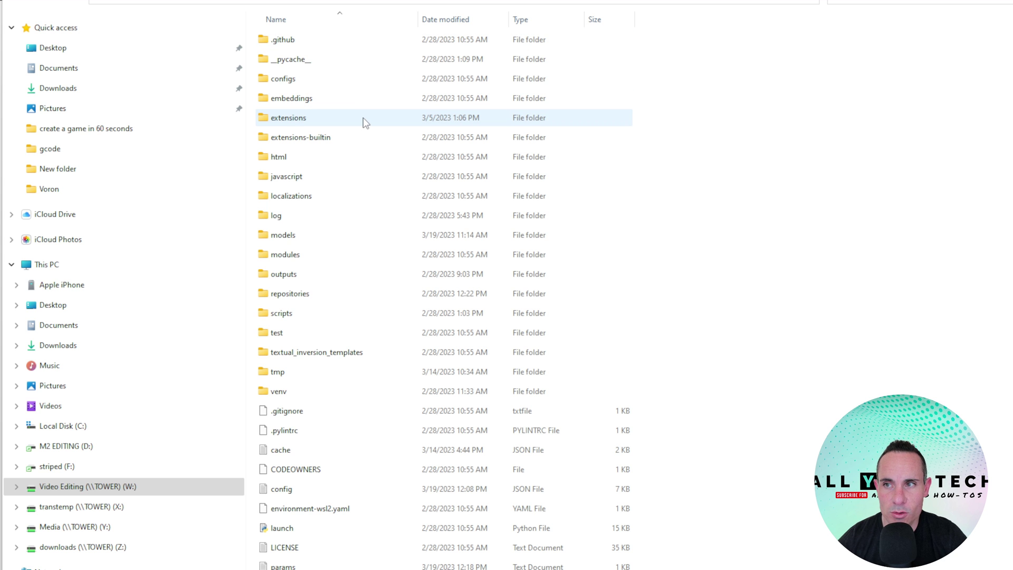
{"action": "double_click", "coordinate": [302, 121]}
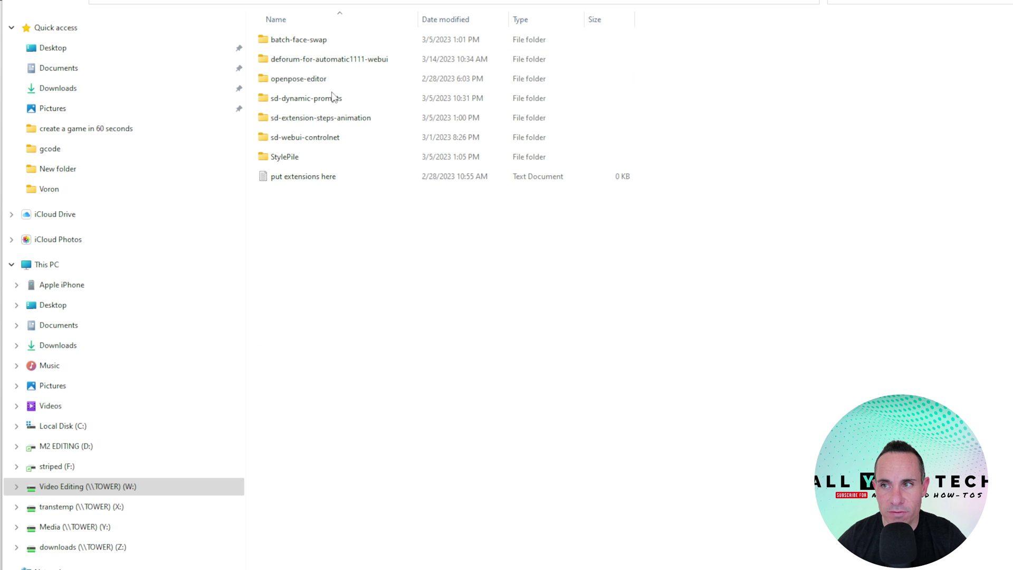
{"action": "double_click", "coordinate": [328, 142]}
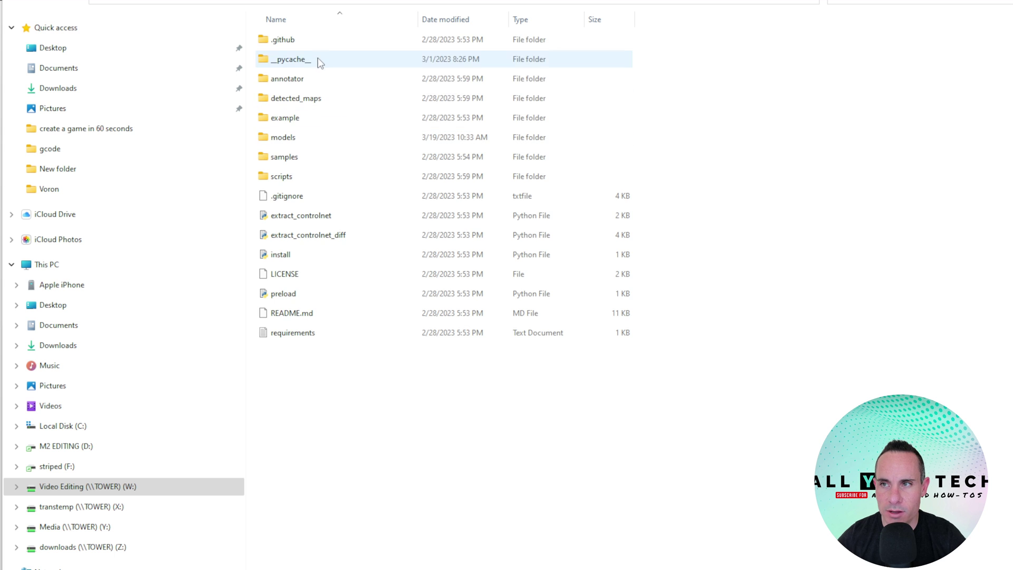
{"action": "double_click", "coordinate": [299, 138]}
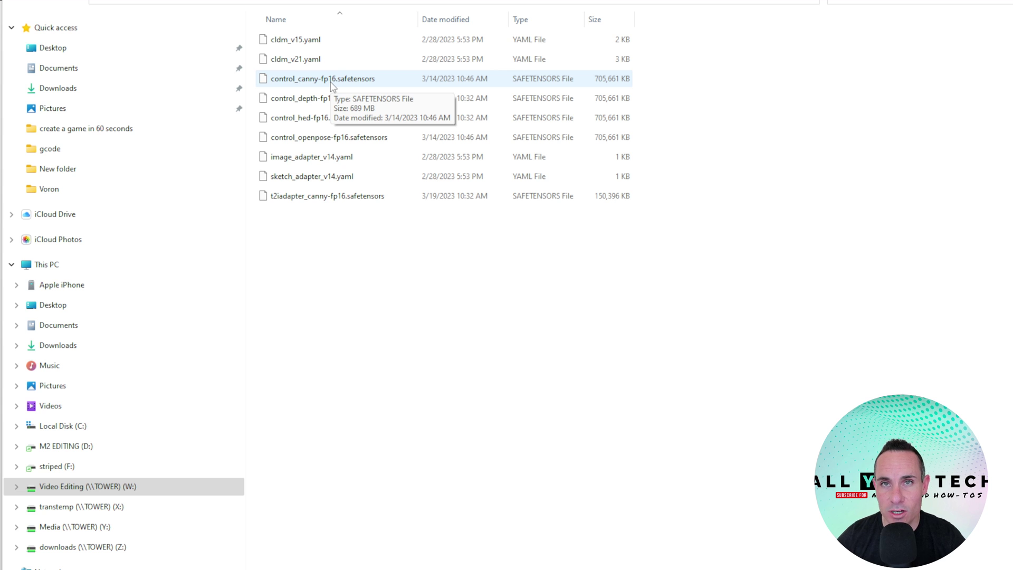
{"action": "left_click", "coordinate": [320, 2]}
{"action": "scroll", "coordinate": [310, 542], "scroll_direction": "down", "scroll_amount": 4}
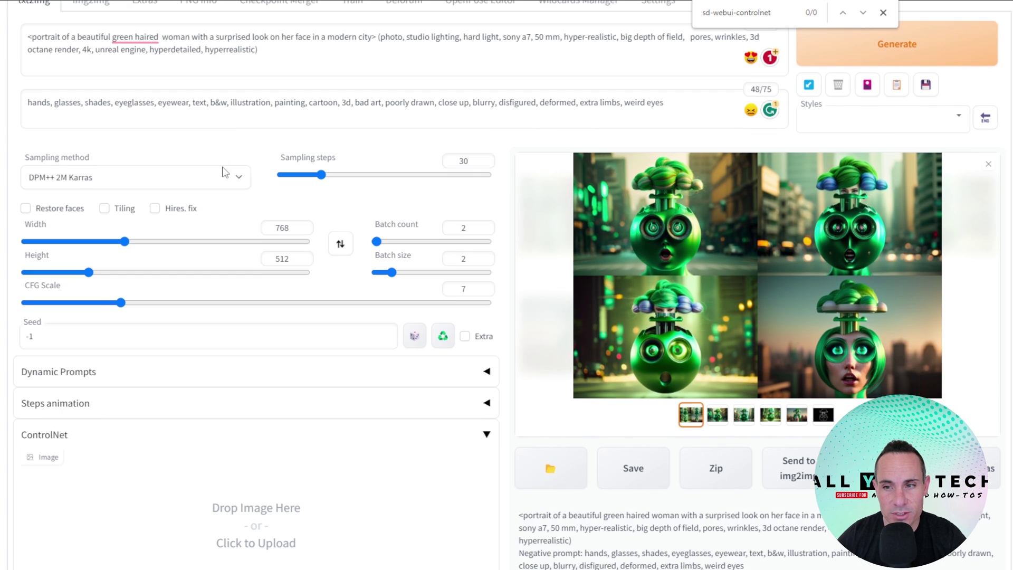
{"action": "scroll", "coordinate": [225, 203], "scroll_direction": "down", "scroll_amount": 2}
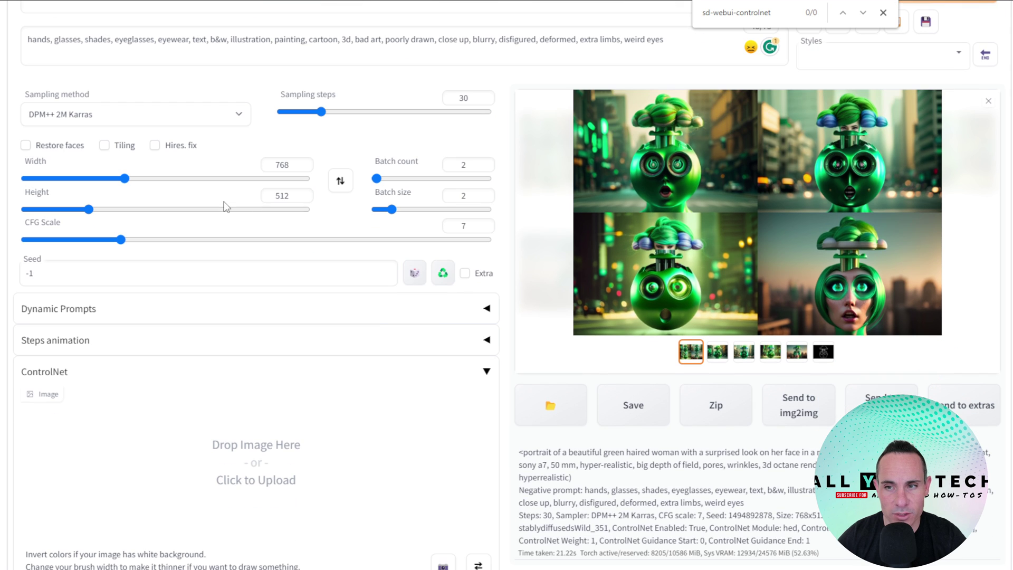
{"action": "left_click", "coordinate": [486, 371]}
{"action": "left_click", "coordinate": [486, 371]}
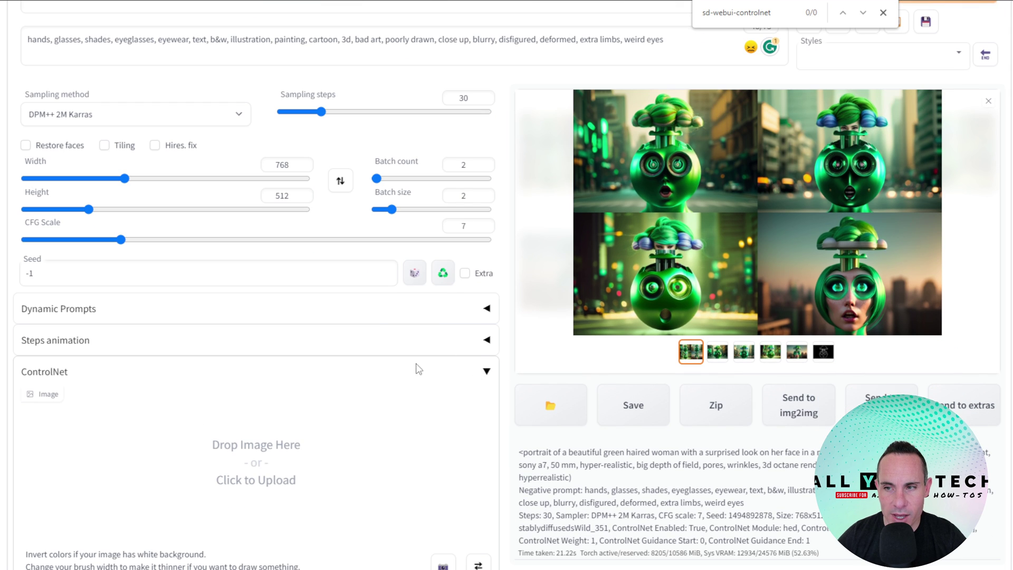
{"action": "scroll", "coordinate": [339, 412], "scroll_direction": "down", "scroll_amount": 4}
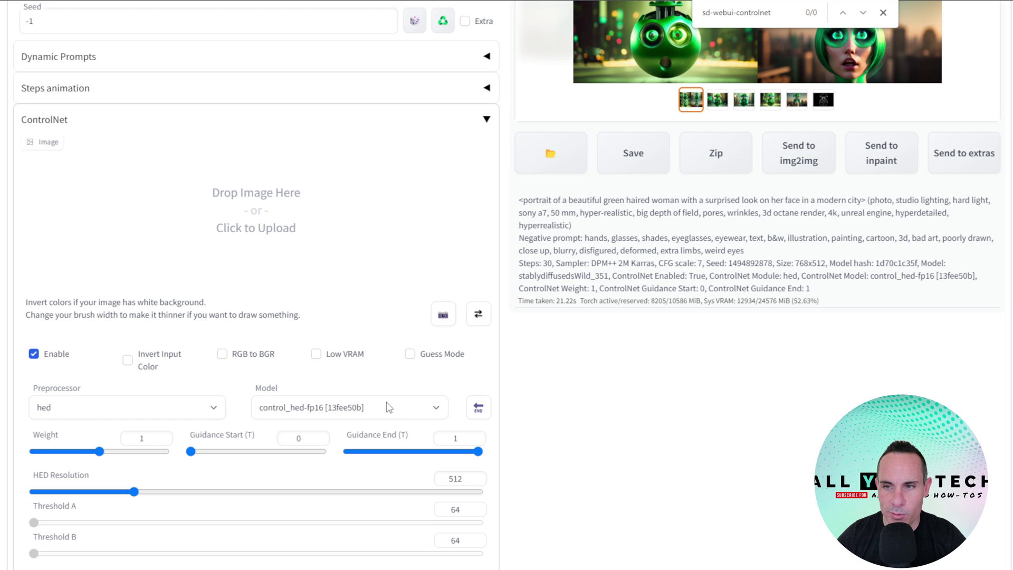
{"action": "left_click", "coordinate": [212, 408]}
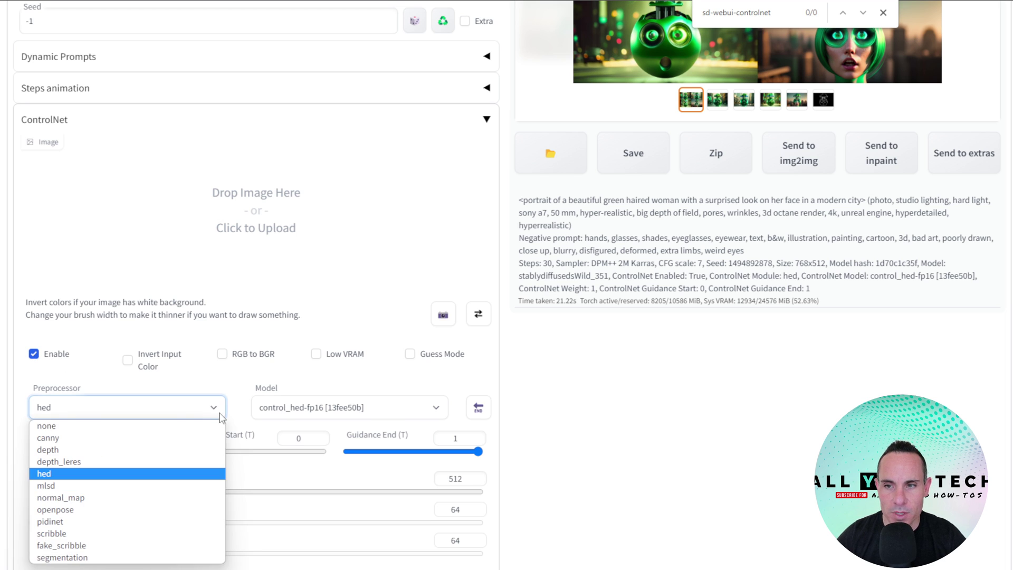
{"action": "left_click", "coordinate": [72, 474]}
{"action": "left_click", "coordinate": [439, 410]}
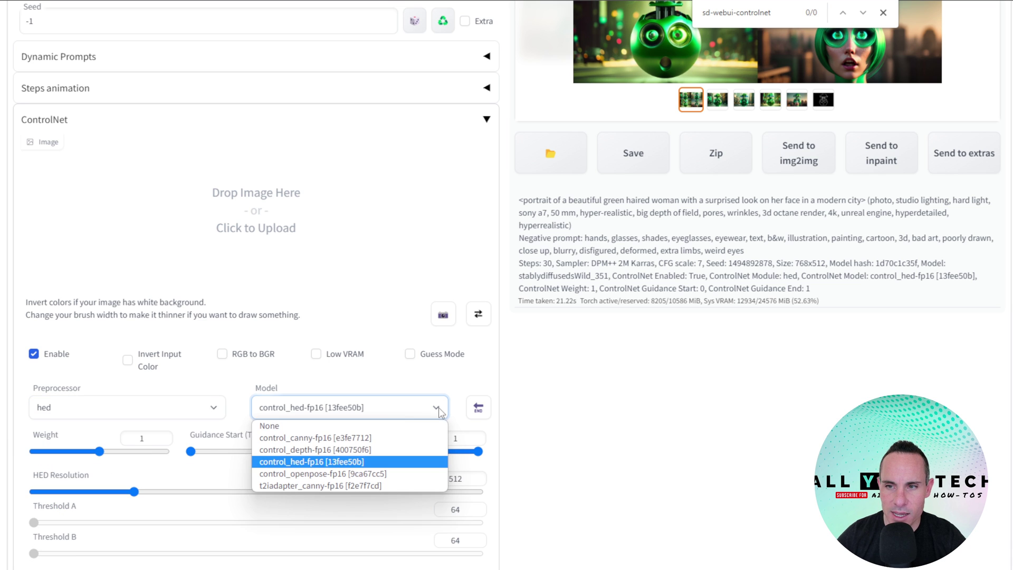
{"action": "left_click", "coordinate": [428, 462]}
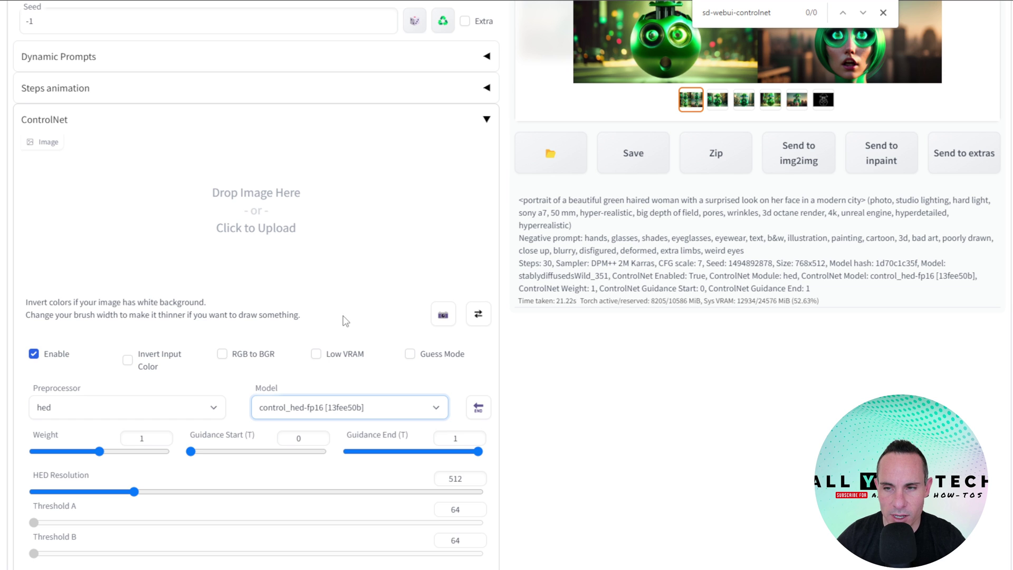
{"action": "scroll", "coordinate": [434, 396], "scroll_direction": "down", "scroll_amount": 1}
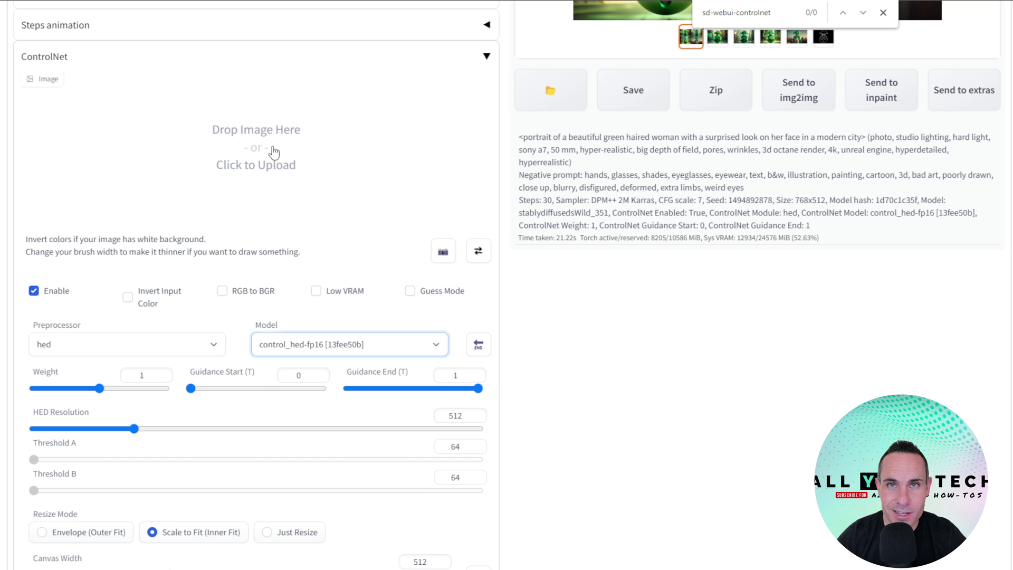
{"action": "scroll", "coordinate": [289, 204], "scroll_direction": "up", "scroll_amount": 5}
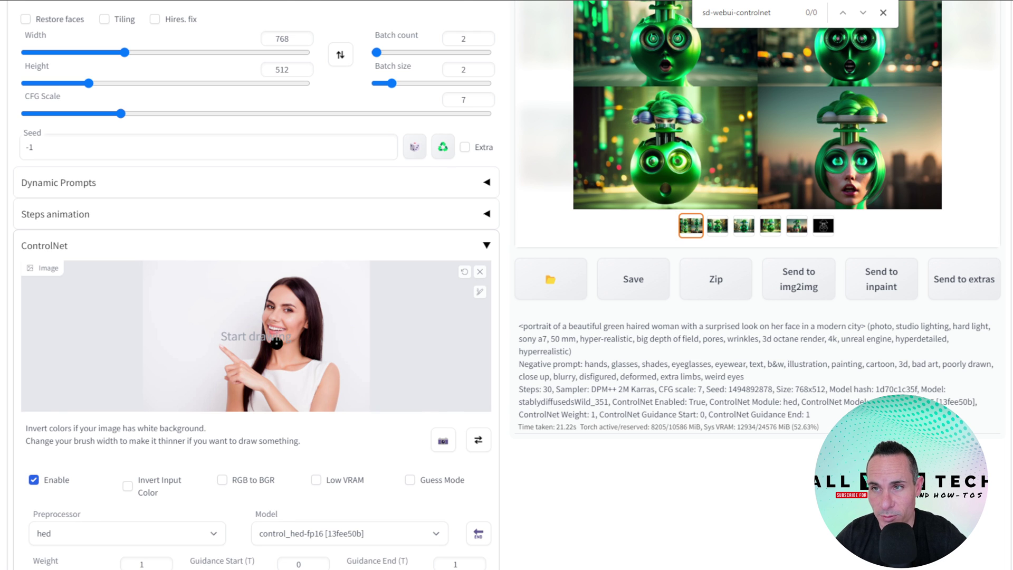
{"action": "scroll", "coordinate": [210, 471], "scroll_direction": "down", "scroll_amount": 1}
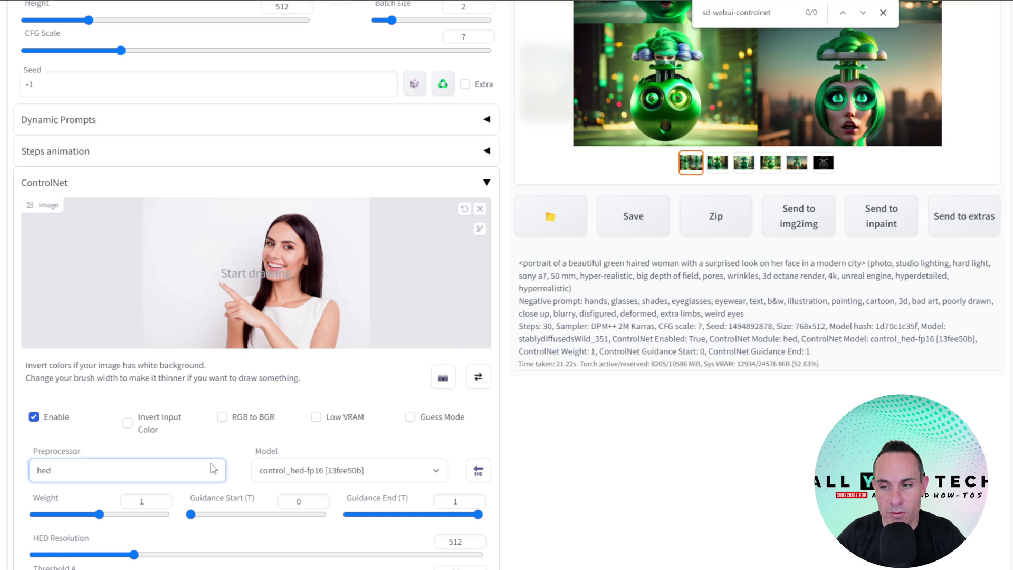
{"action": "left_click", "coordinate": [213, 471]}
{"action": "left_click", "coordinate": [96, 536]}
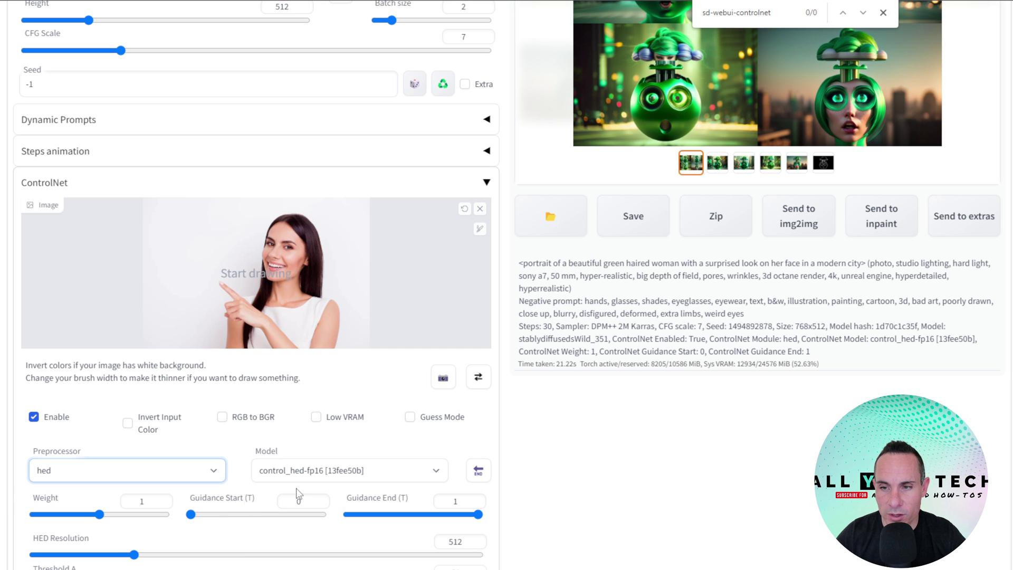
{"action": "left_click", "coordinate": [372, 469]}
{"action": "left_click", "coordinate": [303, 527]}
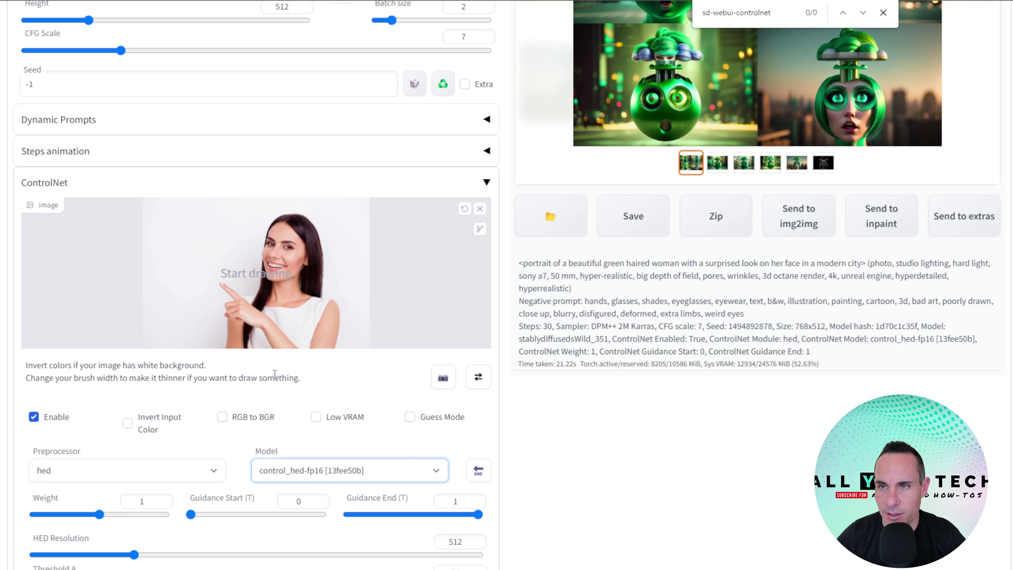
{"action": "scroll", "coordinate": [237, 372], "scroll_direction": "down", "scroll_amount": 3}
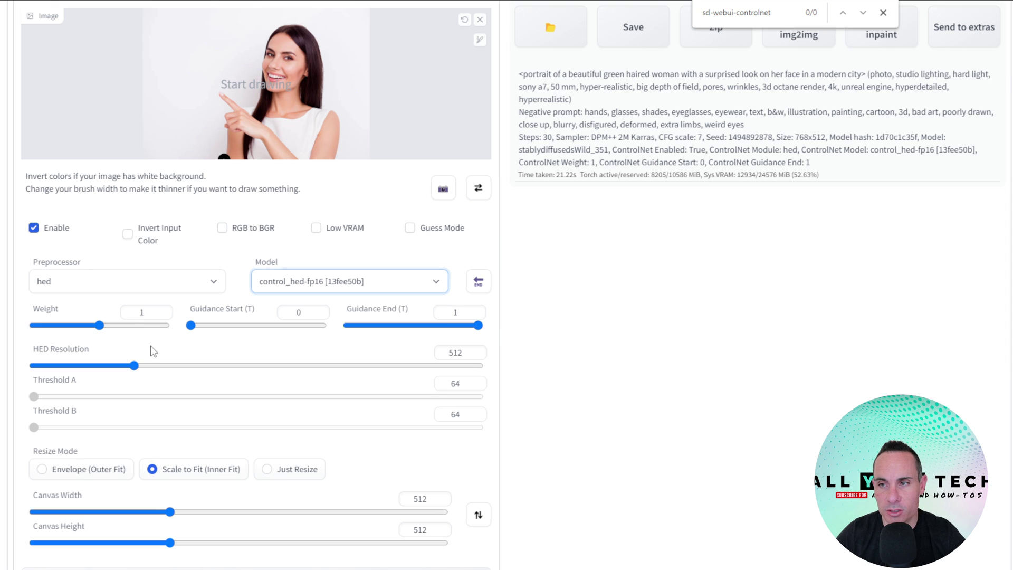
{"action": "scroll", "coordinate": [250, 367], "scroll_direction": "down", "scroll_amount": 3}
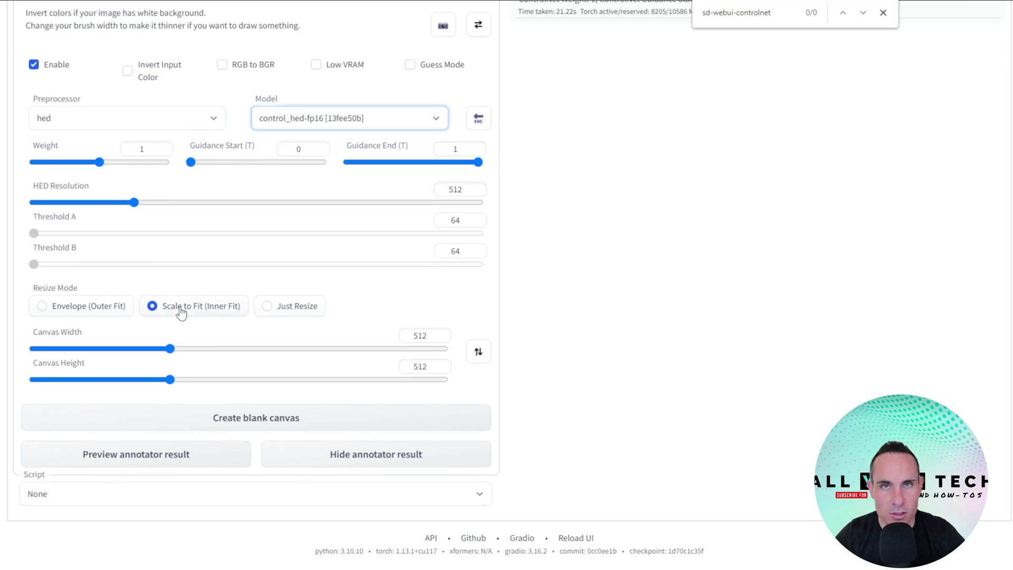
{"action": "scroll", "coordinate": [182, 310], "scroll_direction": "up", "scroll_amount": 5}
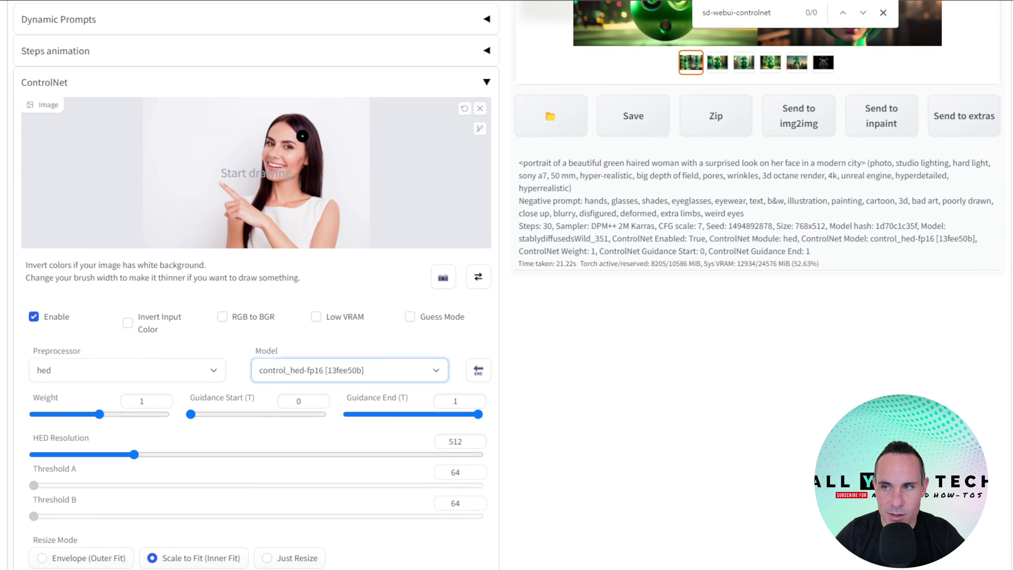
{"action": "scroll", "coordinate": [365, 268], "scroll_direction": "up", "scroll_amount": 4}
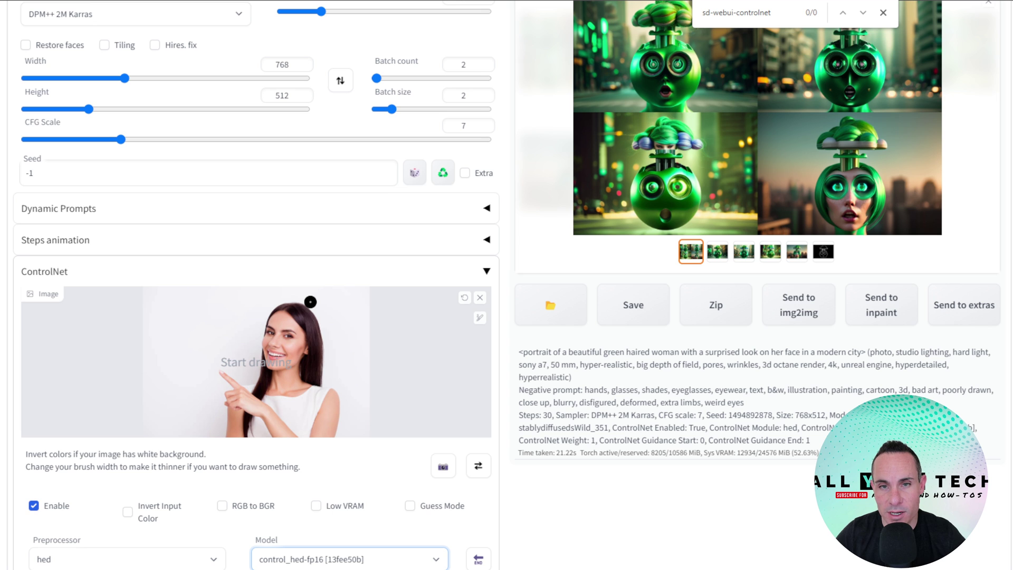
{"action": "scroll", "coordinate": [309, 301], "scroll_direction": "up", "scroll_amount": 5}
{"action": "left_click_drag", "start_coordinate": [25, 100], "coordinate": [310, 118]}
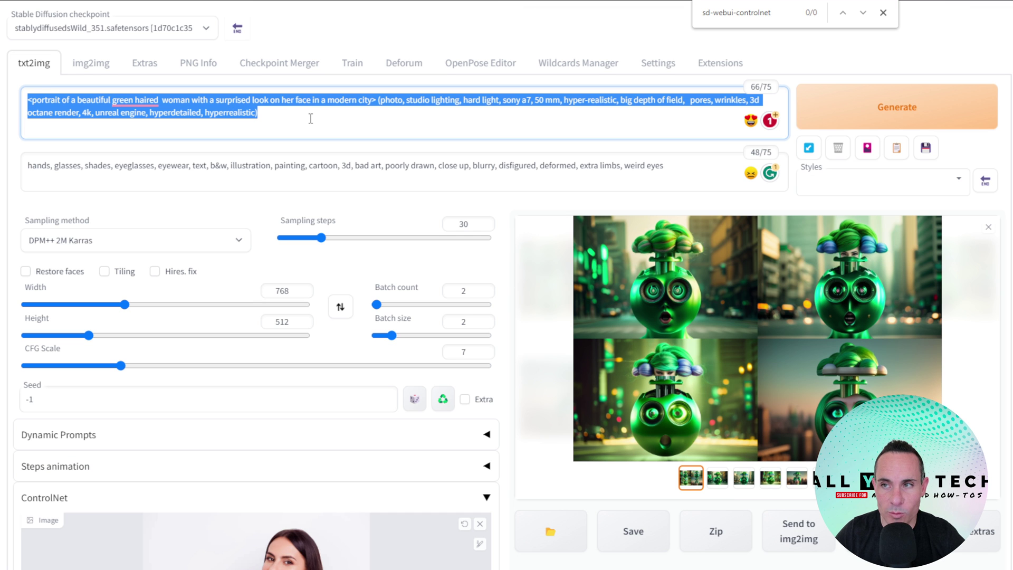
Keep the stablydiffusedsWild_351 checkpoint and set both batch count and batch size to 1
{"action": "left_click", "coordinate": [207, 27]}
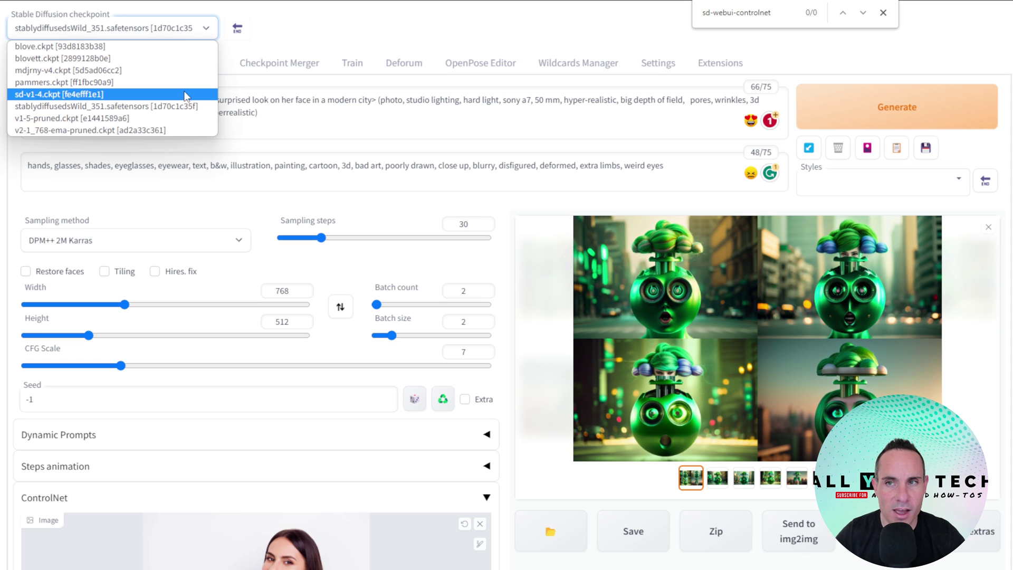
{"action": "left_click", "coordinate": [380, 44]}
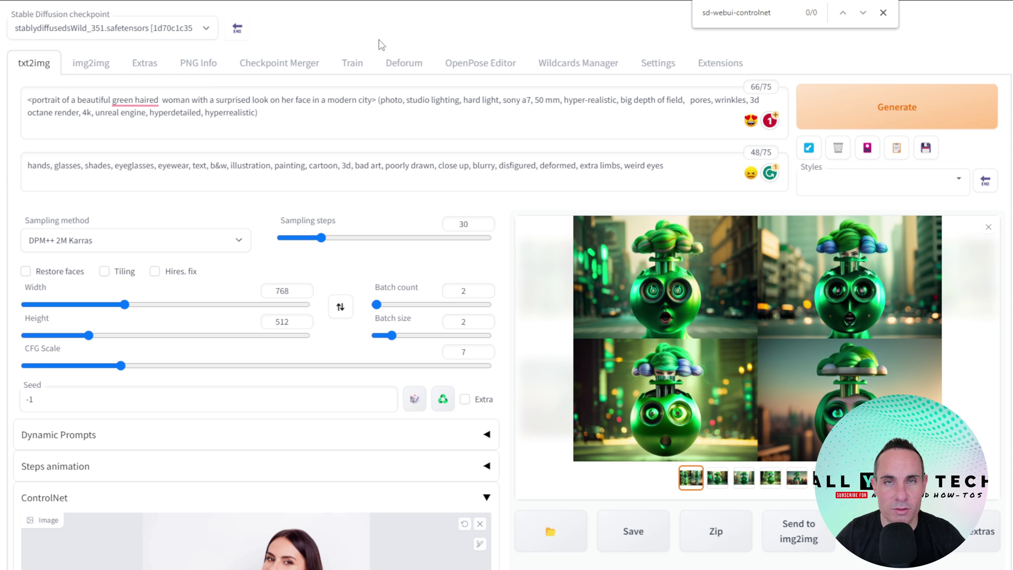
{"action": "scroll", "coordinate": [276, 253], "scroll_direction": "down", "scroll_amount": 2}
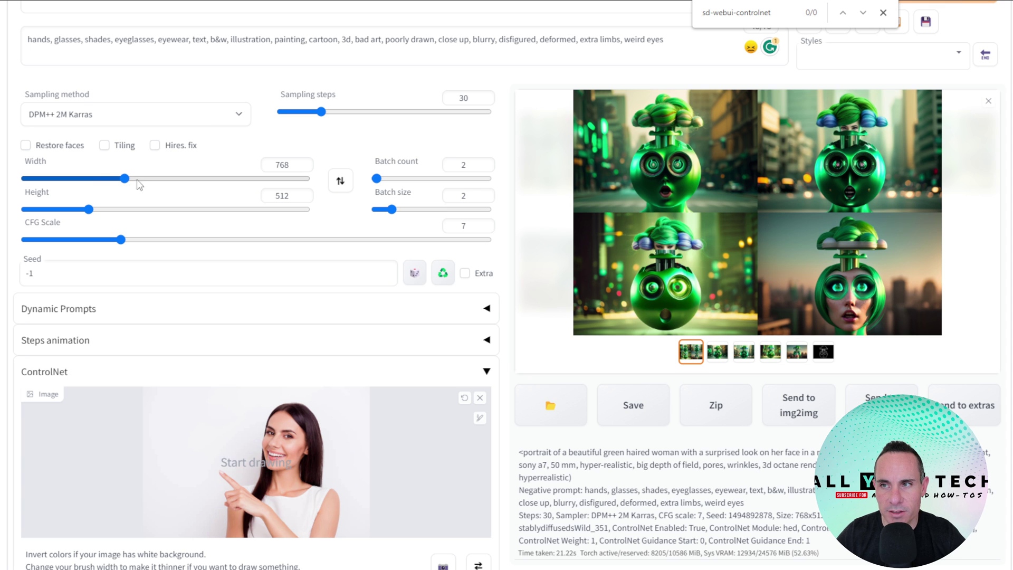
{"action": "left_click", "coordinate": [375, 178]}
{"action": "left_click_drag", "start_coordinate": [391, 210], "coordinate": [311, 214]}
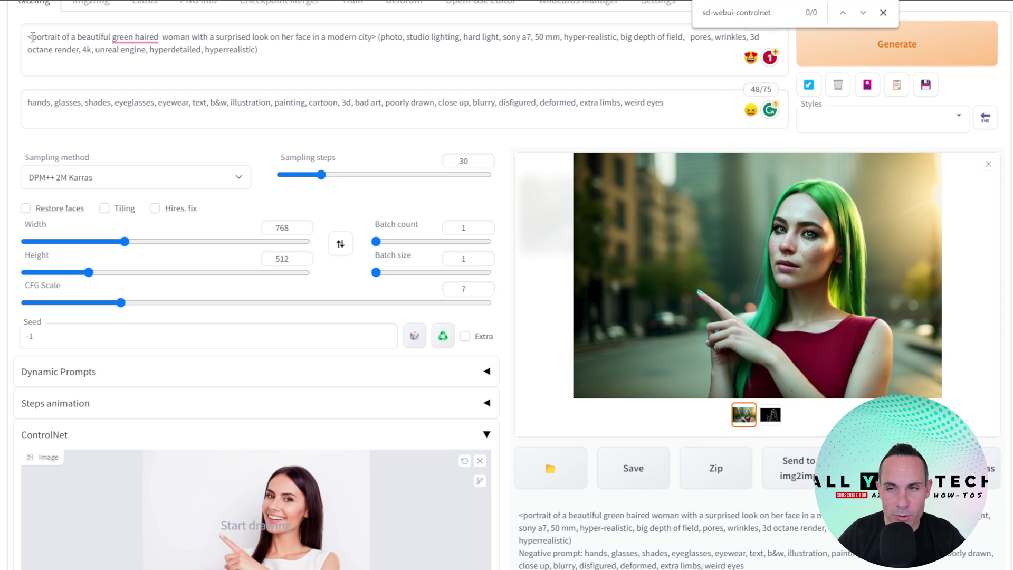
View the generated green-haired woman portrait and its HED edge map full screen
{"action": "left_click_drag", "start_coordinate": [33, 37], "coordinate": [287, 36]}
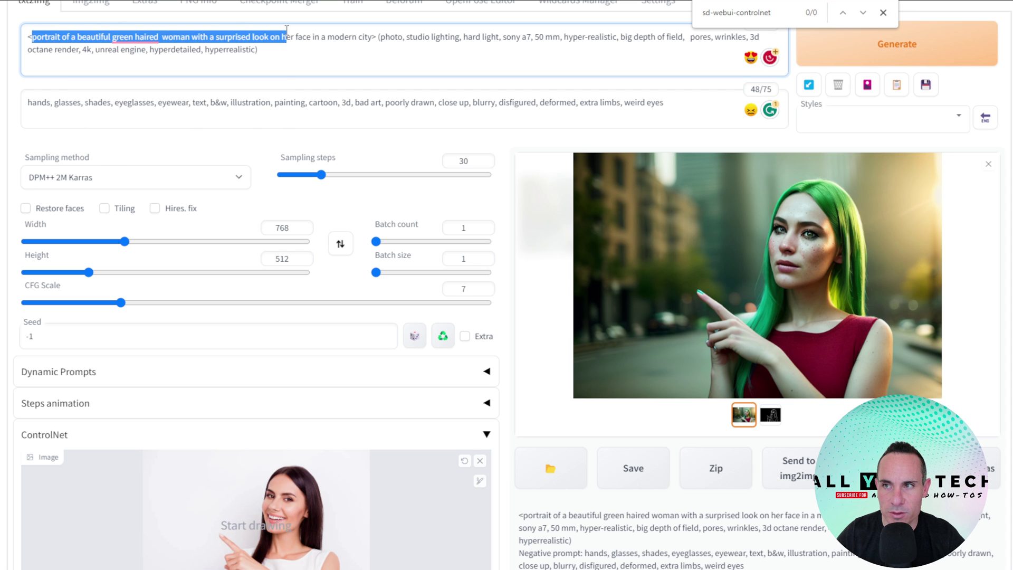
{"action": "left_click", "coordinate": [931, 148]}
{"action": "scroll", "coordinate": [332, 490], "scroll_direction": "down", "scroll_amount": 2}
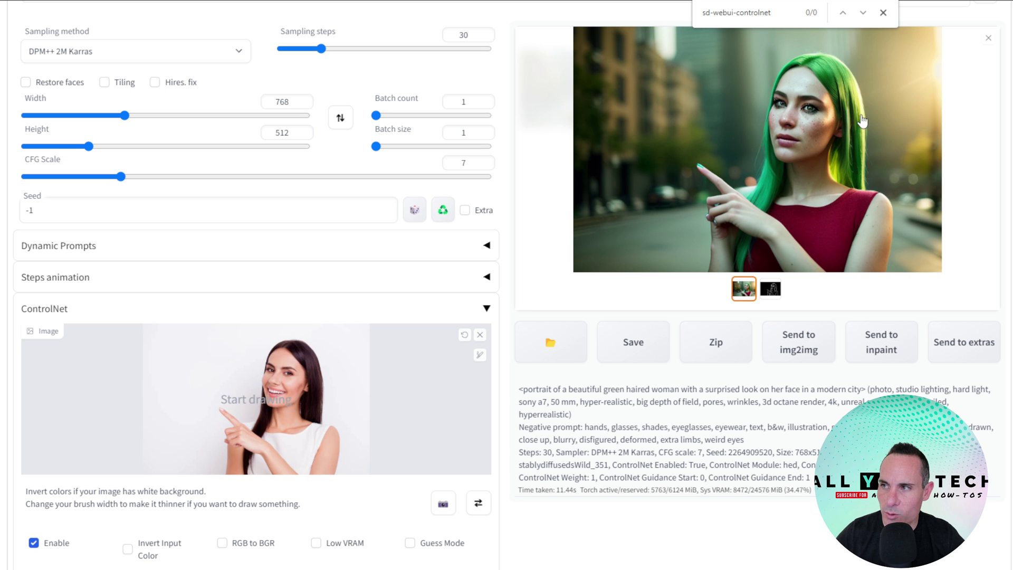
{"action": "left_click", "coordinate": [832, 175]}
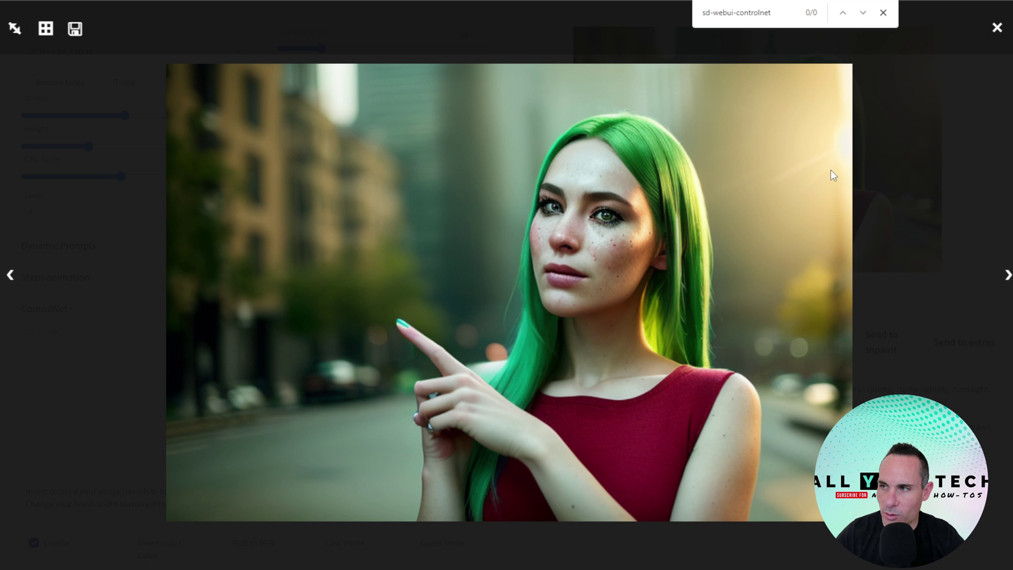
{"action": "left_click", "coordinate": [1005, 277]}
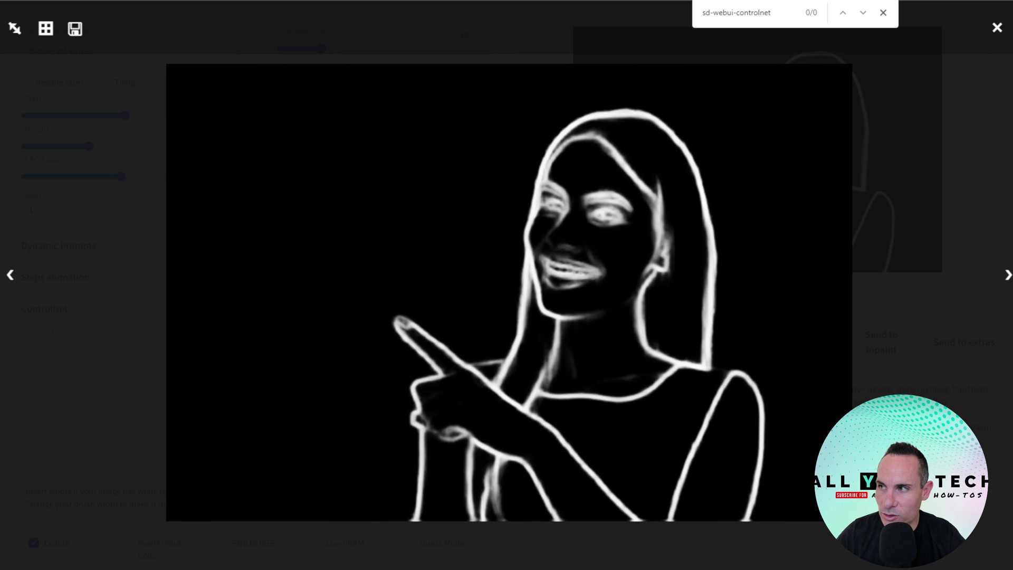
{"action": "left_click", "coordinate": [997, 27]}
Switch the ControlNet preprocessor to canny
{"action": "scroll", "coordinate": [431, 337], "scroll_direction": "down", "scroll_amount": 6}
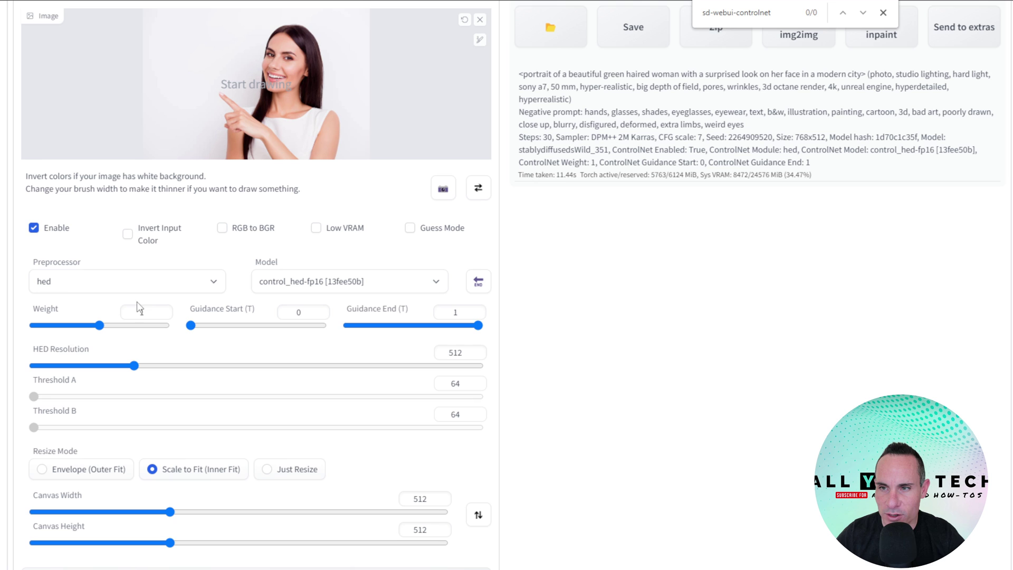
{"action": "left_click", "coordinate": [213, 281]}
{"action": "key", "text": "Escape"}
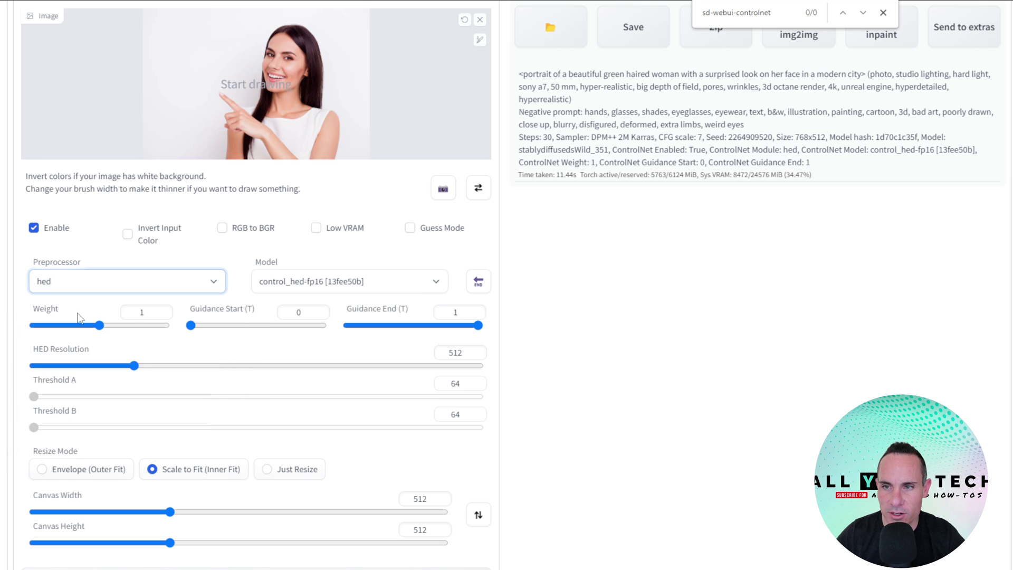
{"action": "key", "text": "Up"}
{"action": "key", "text": "Up"}
{"action": "key", "text": "Up"}
{"action": "left_click", "coordinate": [370, 281]}
Select control_canny-fp16, generate, and view the new result and its canny edge map full screen
{"action": "left_click", "coordinate": [342, 314]}
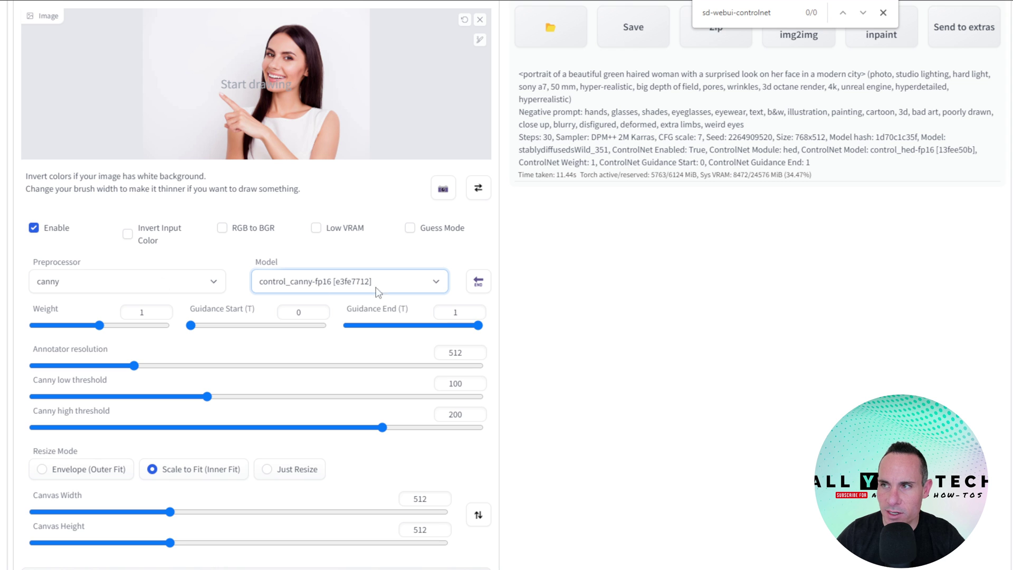
{"action": "scroll", "coordinate": [654, 364], "scroll_direction": "up", "scroll_amount": 7}
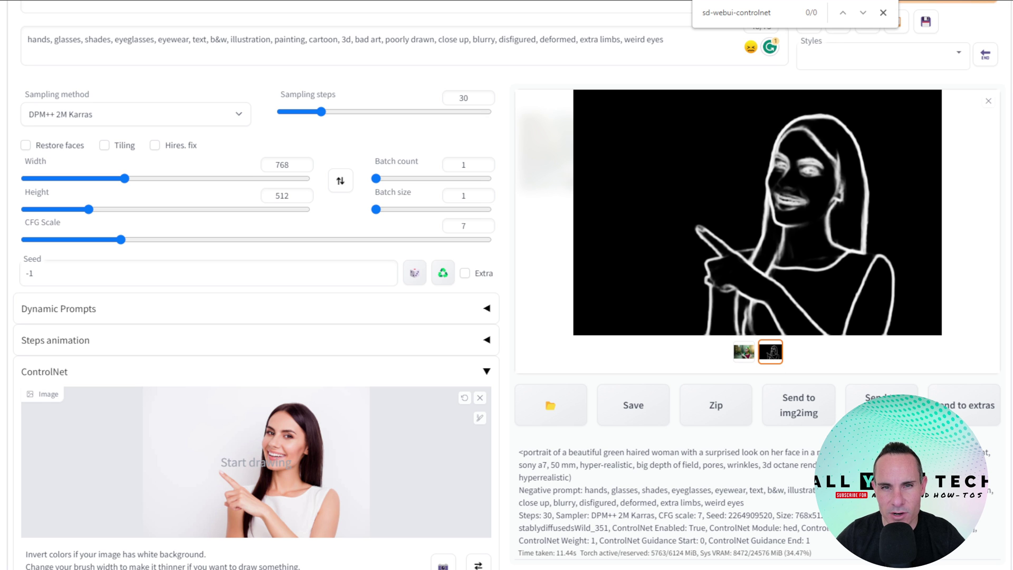
{"action": "scroll", "coordinate": [961, 189], "scroll_direction": "up", "scroll_amount": 1}
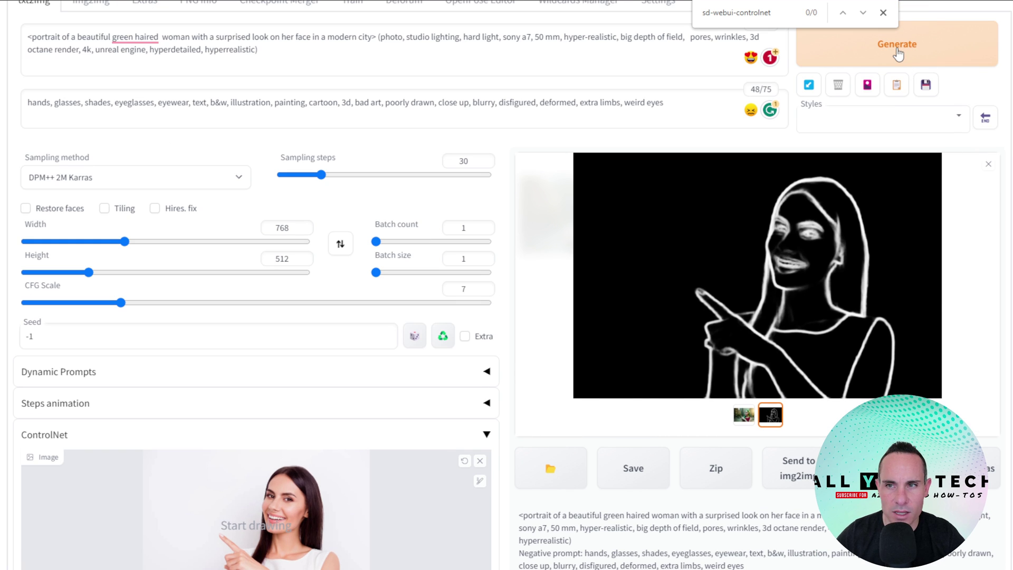
{"action": "left_click", "coordinate": [897, 53]}
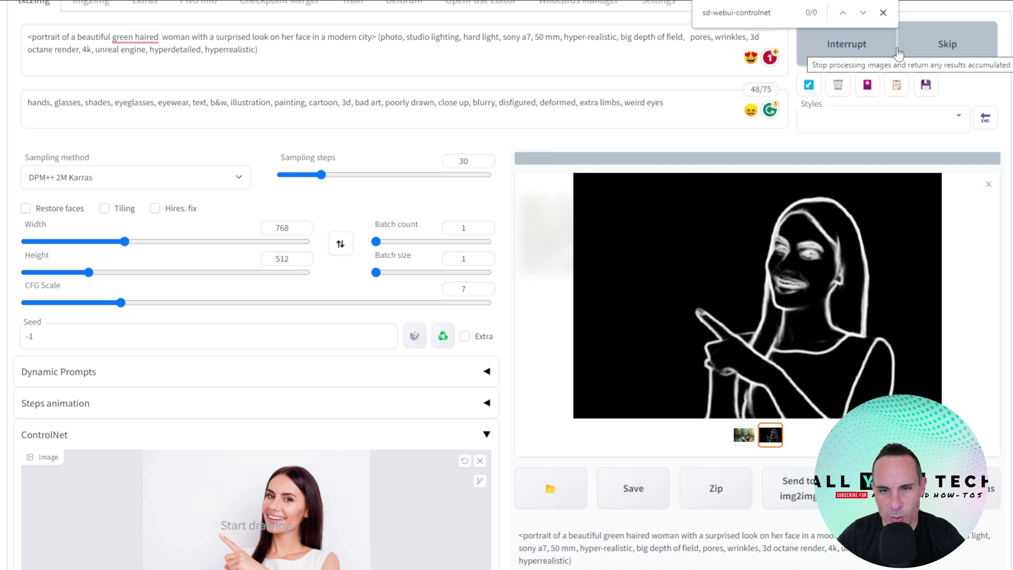
{"action": "left_click", "coordinate": [768, 282]}
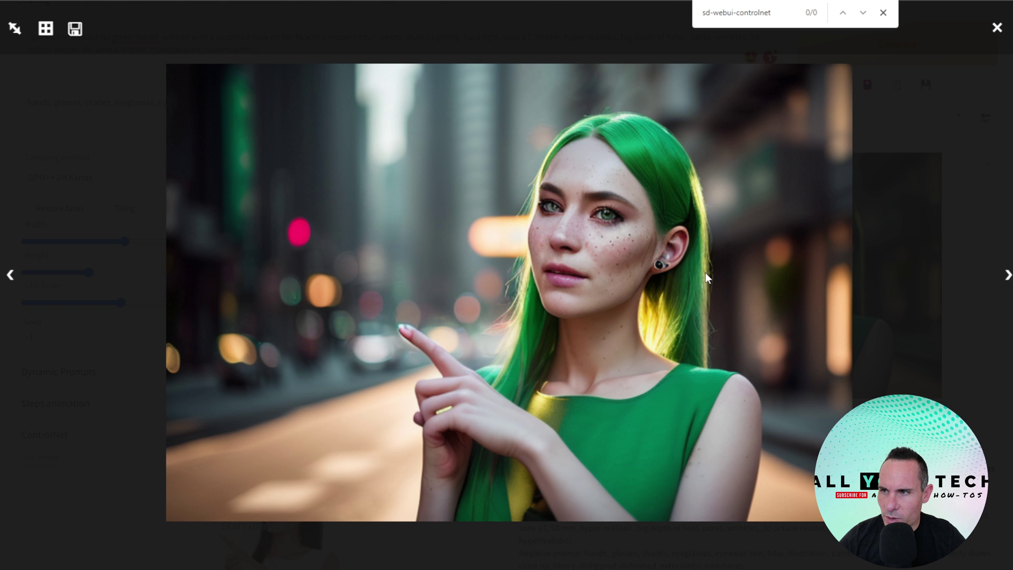
{"action": "left_click", "coordinate": [1005, 275]}
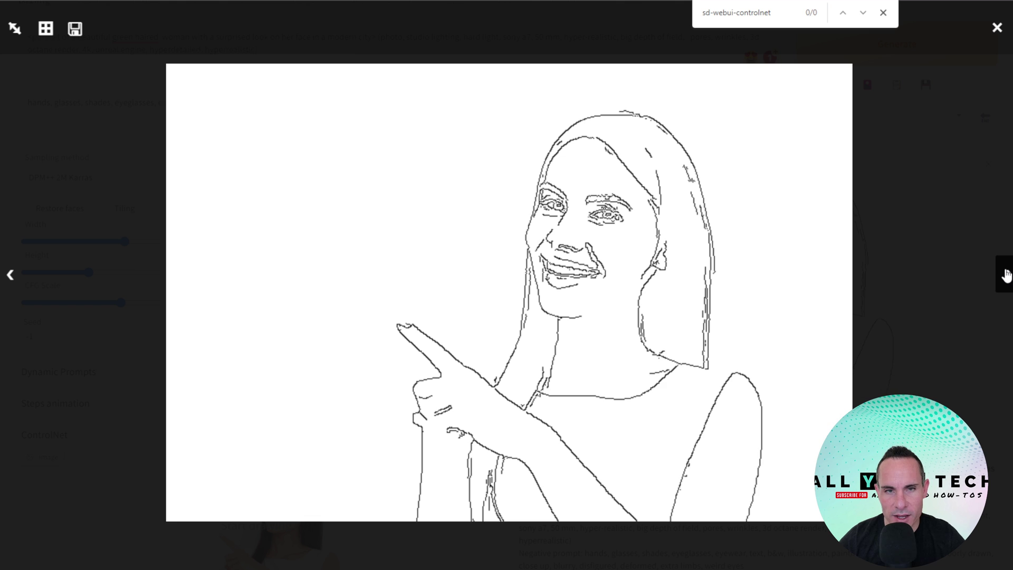
Switch the preprocessor to depth and view the depth-guided result and its depth map
{"action": "left_click", "coordinate": [997, 28]}
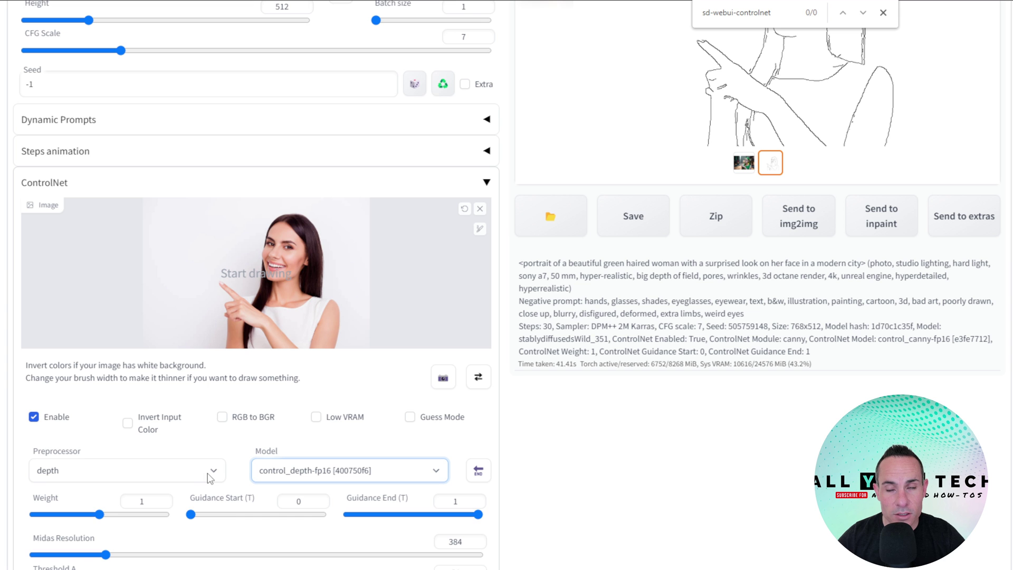
{"action": "left_click", "coordinate": [210, 472]}
{"action": "left_click", "coordinate": [189, 513]}
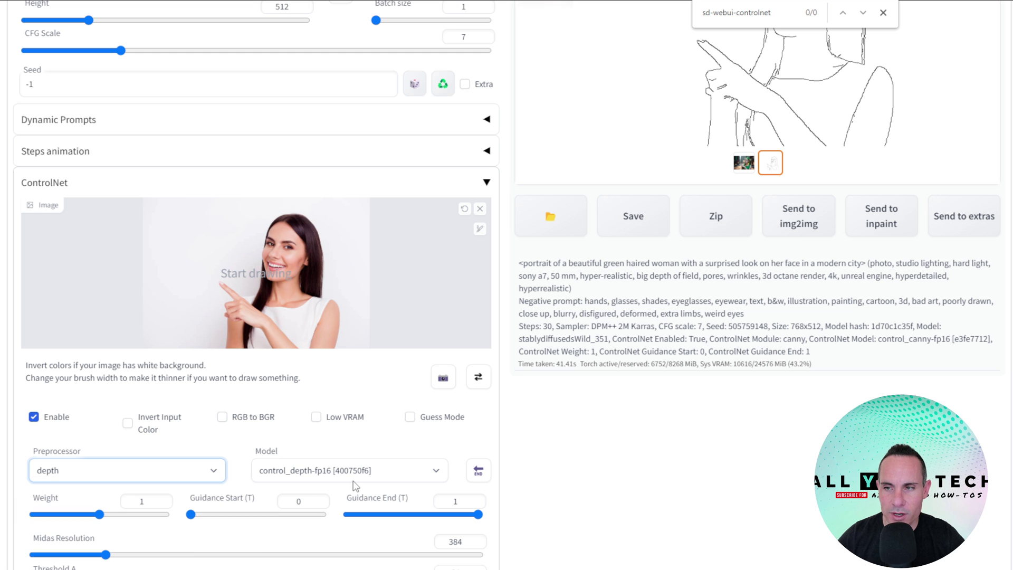
{"action": "scroll", "coordinate": [581, 478], "scroll_direction": "up", "scroll_amount": 6}
{"action": "left_click", "coordinate": [745, 352]}
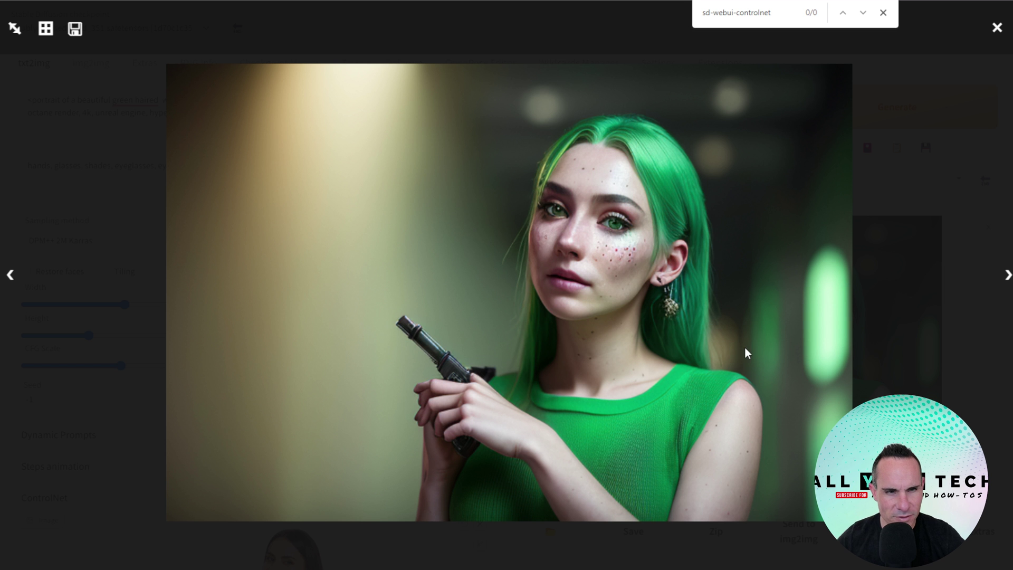
{"action": "left_click", "coordinate": [1005, 275]}
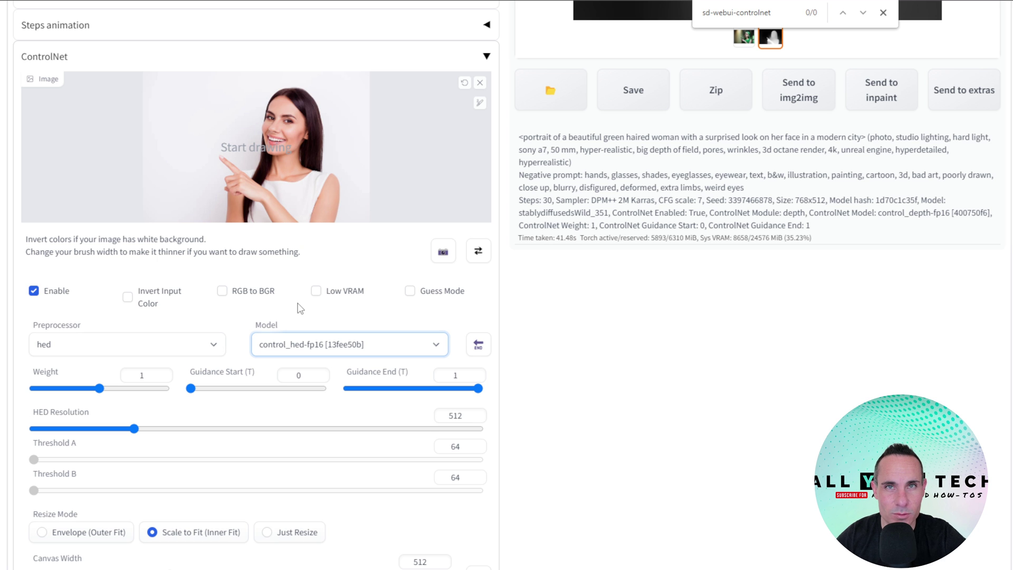
Replace the ControlNet reference with the surprised-man photo and compare the result against its edge map
{"action": "scroll", "coordinate": [322, 308], "scroll_direction": "up", "scroll_amount": 3}
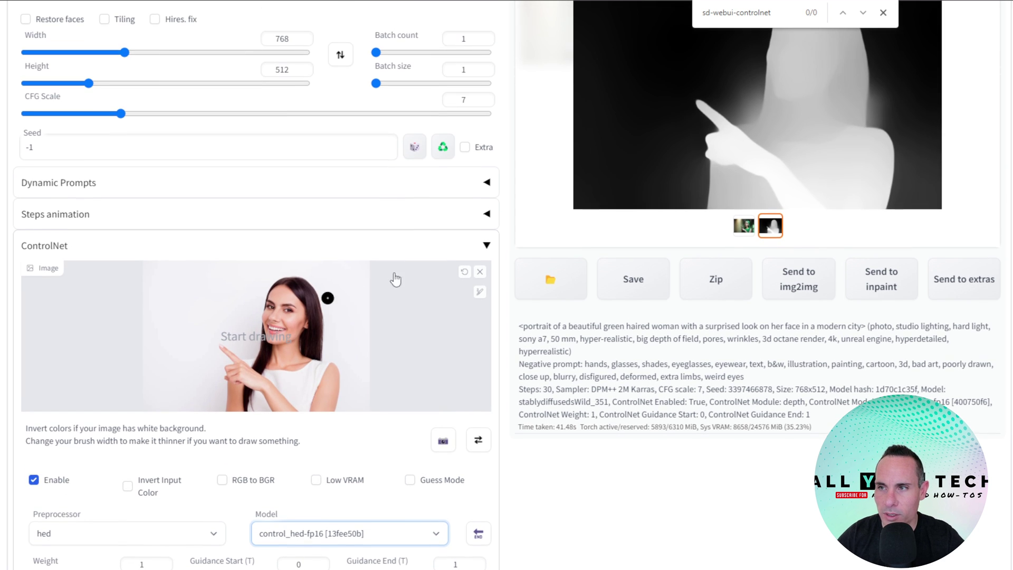
{"action": "left_click", "coordinate": [480, 272]}
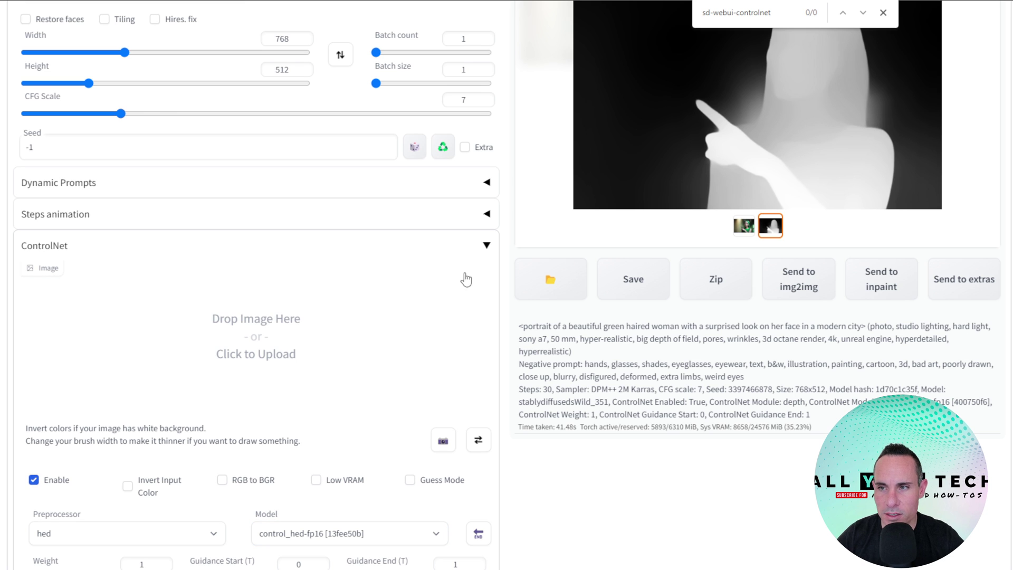
{"action": "key", "text": "ctrl+v"}
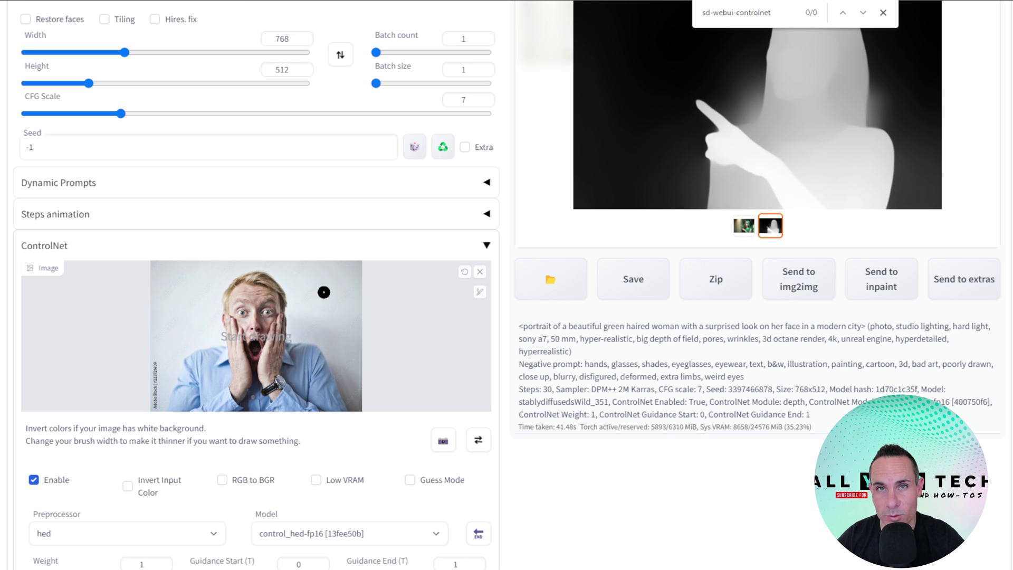
{"action": "scroll", "coordinate": [399, 364], "scroll_direction": "down", "scroll_amount": 1}
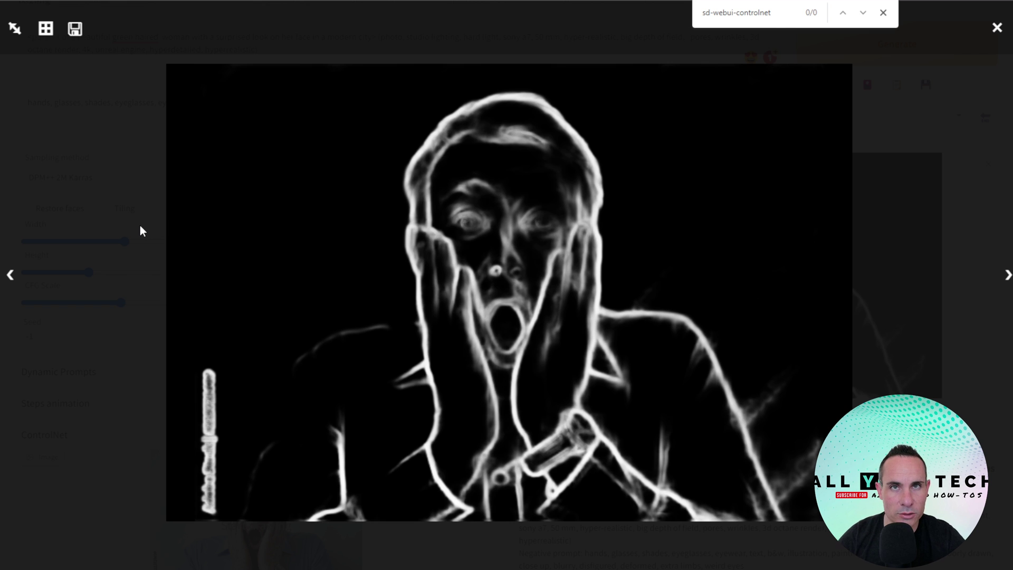
{"action": "left_click", "coordinate": [10, 274]}
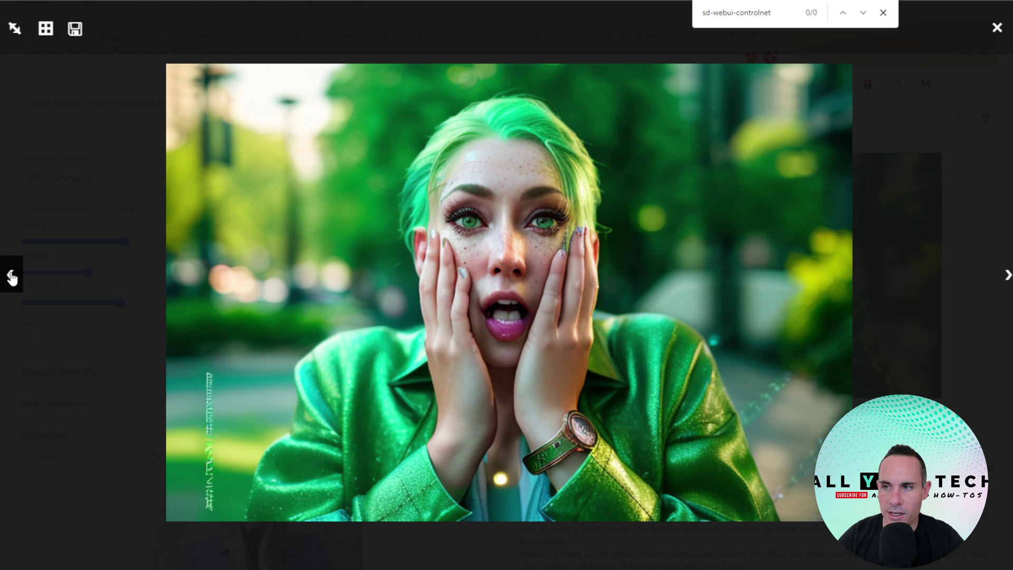
{"action": "left_click", "coordinate": [995, 29]}
Change 'green haired woman' to 'red haired man' in the prompt and generate
{"action": "left_click_drag", "start_coordinate": [158, 36], "coordinate": [111, 36]}
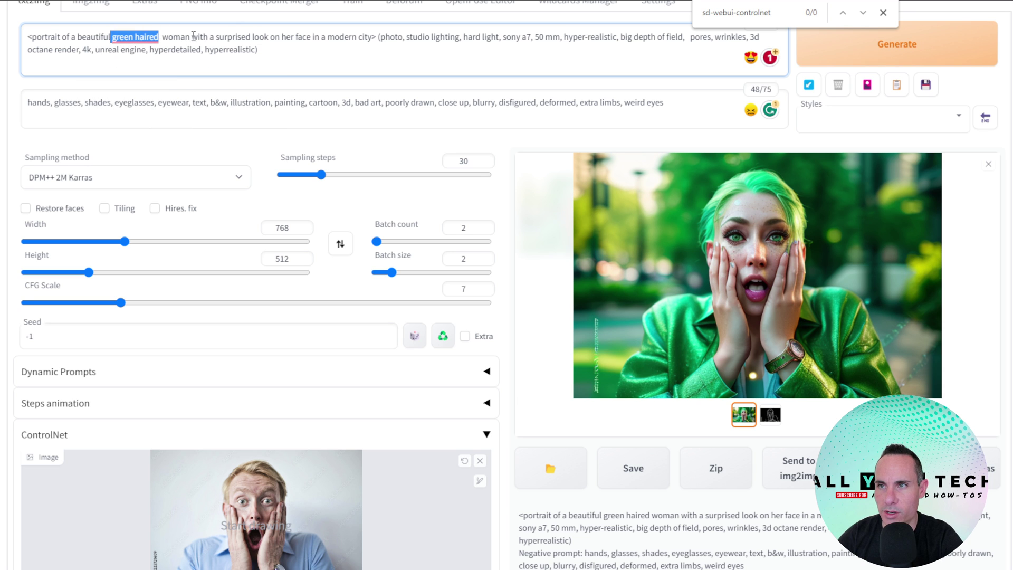
{"action": "left_click_drag", "start_coordinate": [189, 36], "coordinate": [114, 37]}
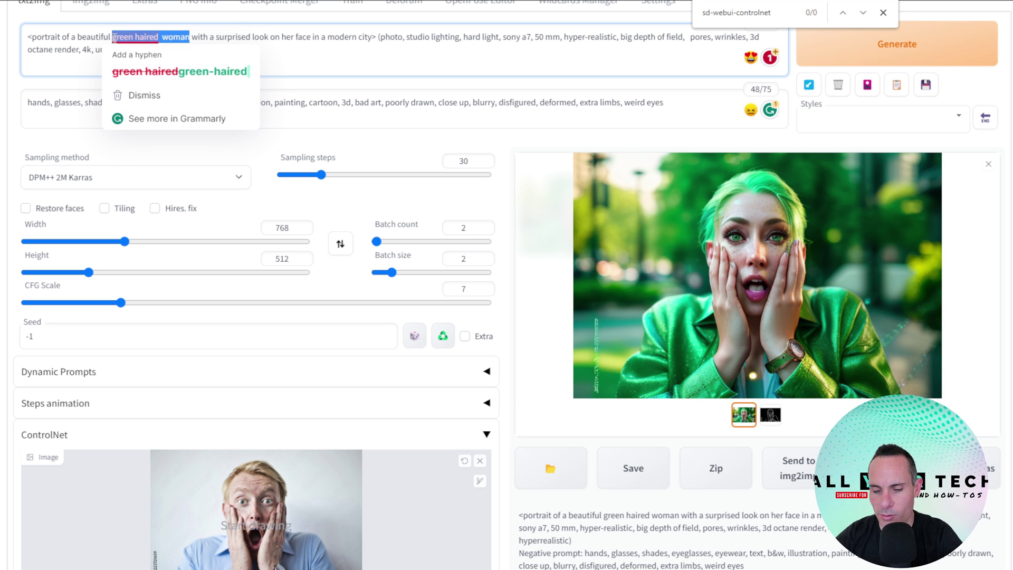
{"action": "type", "text": "red haired man"}
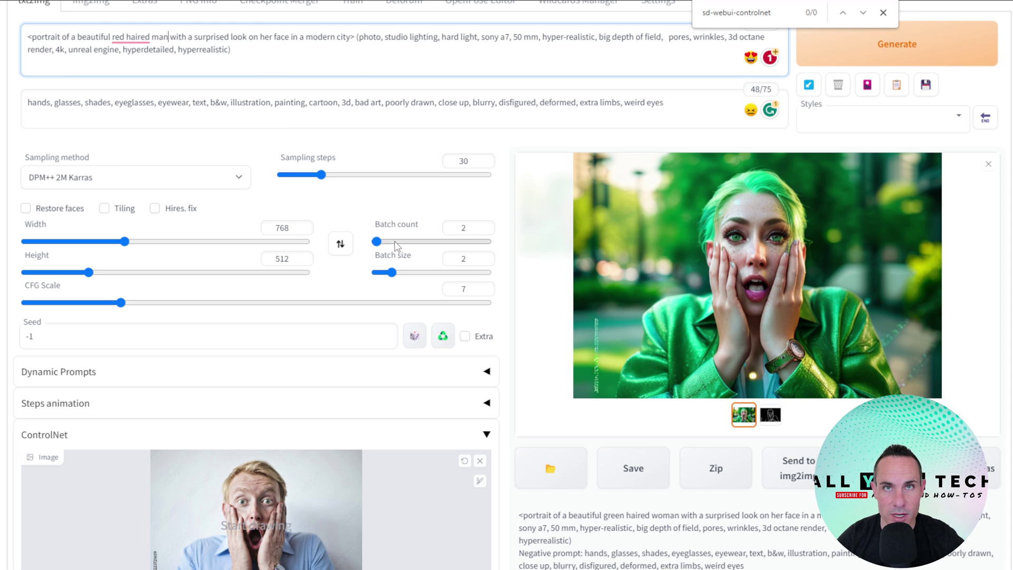
{"action": "left_click", "coordinate": [919, 49]}
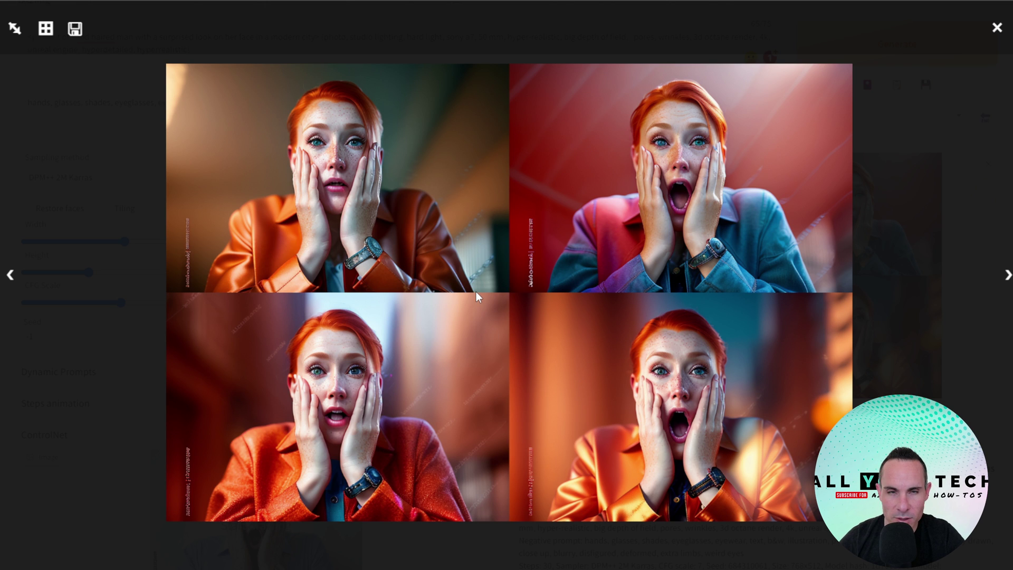
{"action": "left_click", "coordinate": [996, 29]}
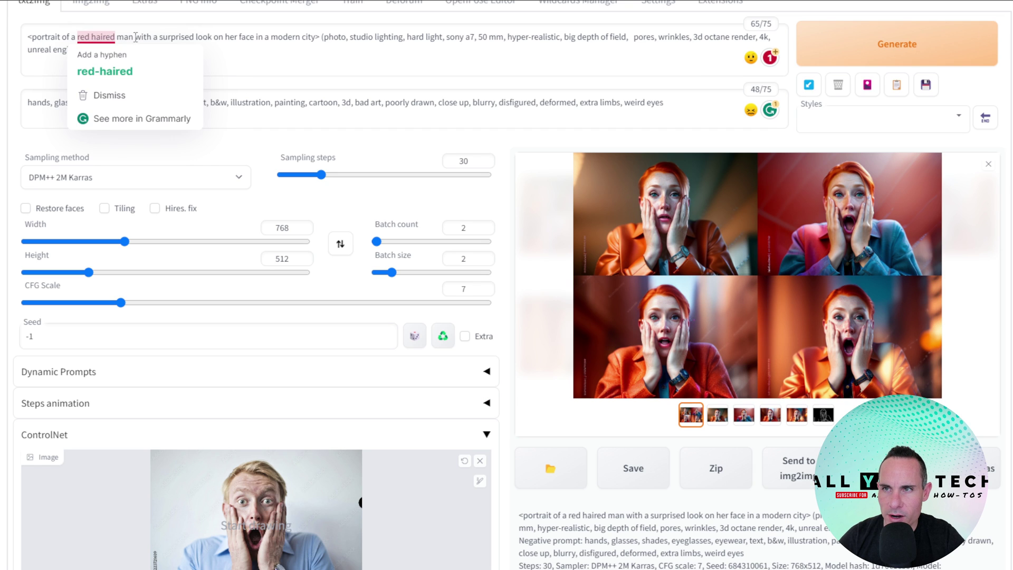
Change 'her' to 'his' in the prompt and generate again
{"action": "left_click_drag", "start_coordinate": [238, 38], "coordinate": [230, 38]}
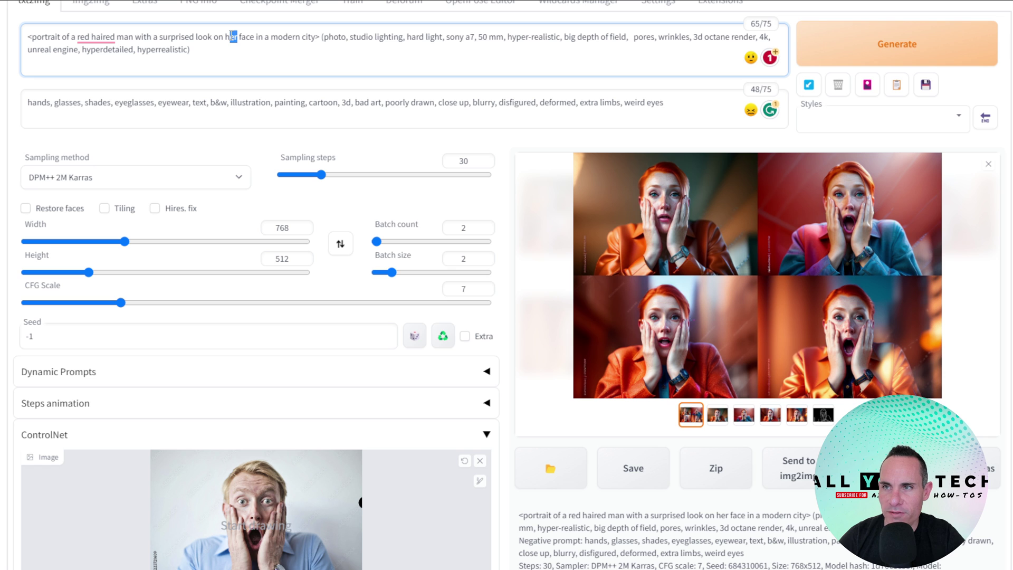
{"action": "type", "text": "is"}
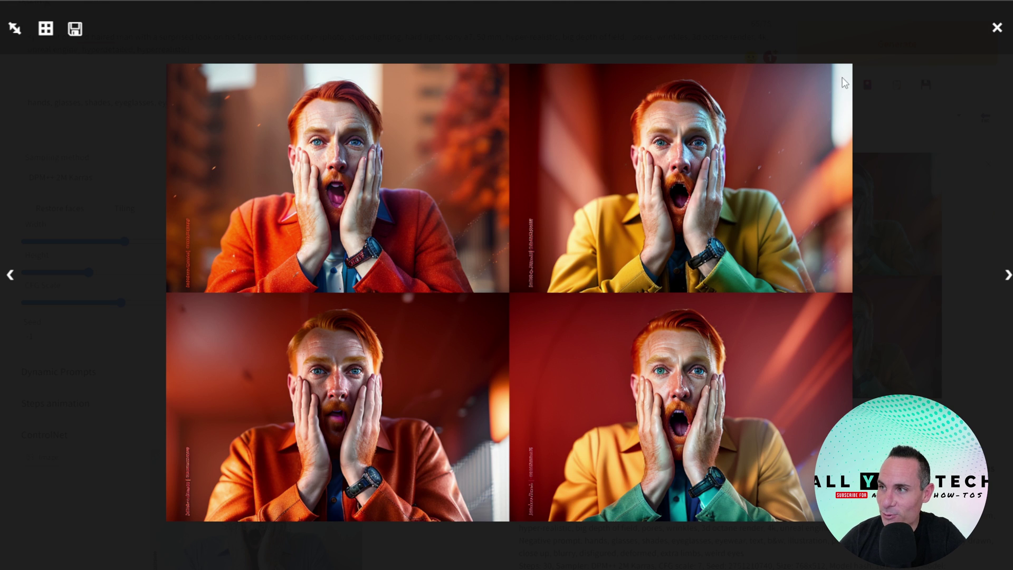
{"action": "left_click", "coordinate": [996, 28]}
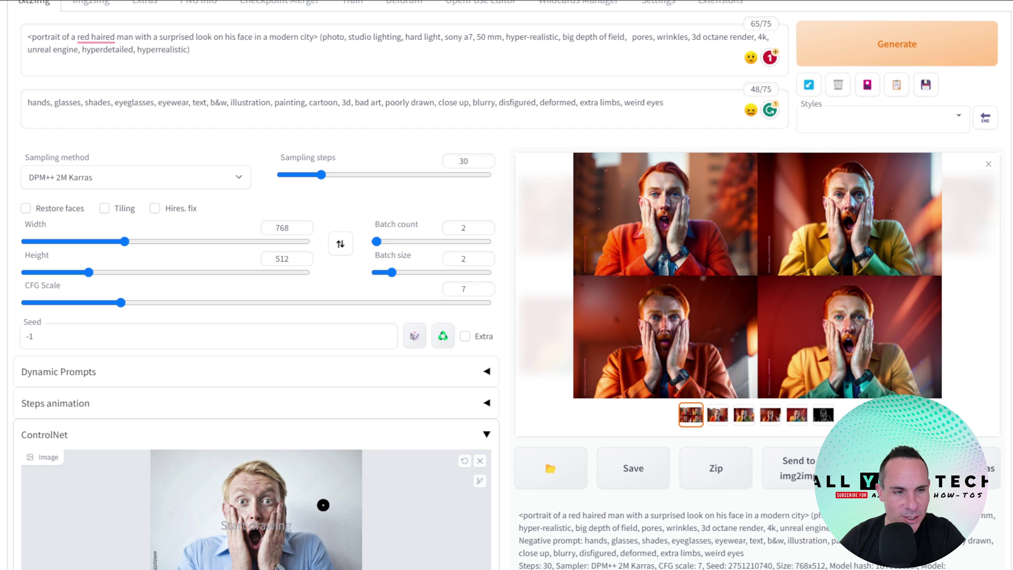
{"action": "scroll", "coordinate": [319, 493], "scroll_direction": "down", "scroll_amount": 1}
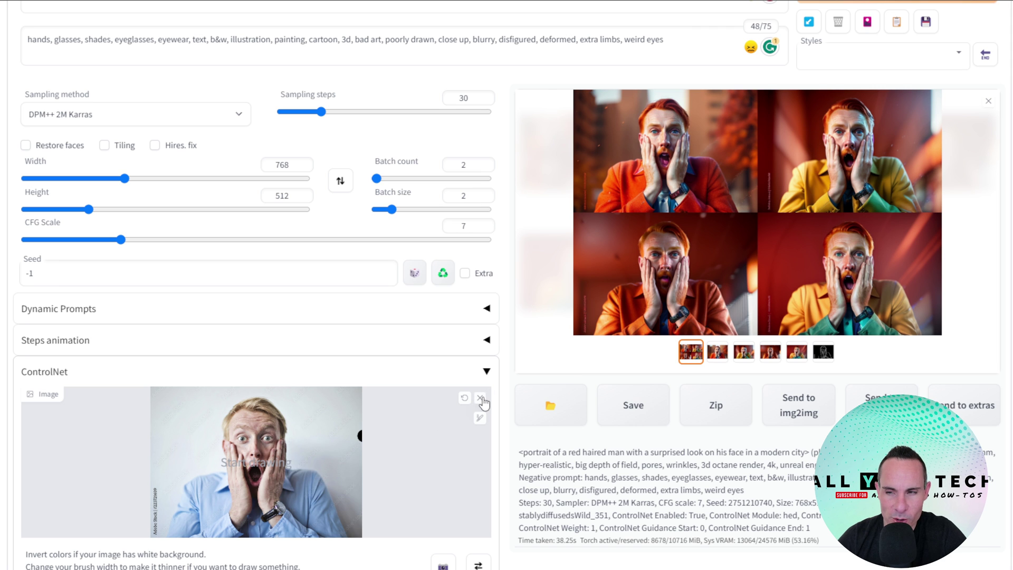
Use the smiling pointing-man photo as ControlNet reference and generate four pointing red-haired men
{"action": "left_click", "coordinate": [481, 402]}
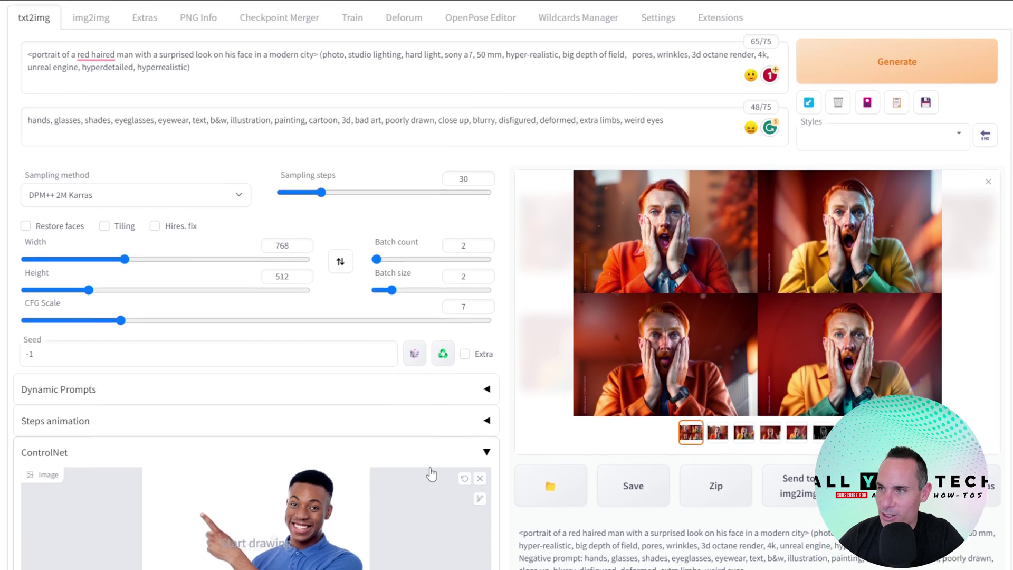
{"action": "left_click", "coordinate": [734, 158]}
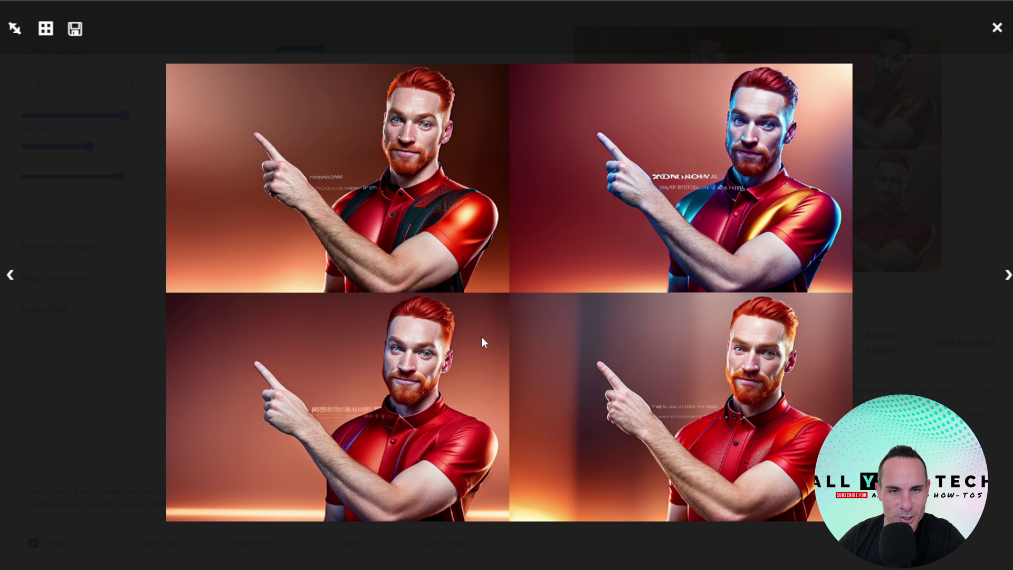
{"action": "left_click", "coordinate": [997, 28]}
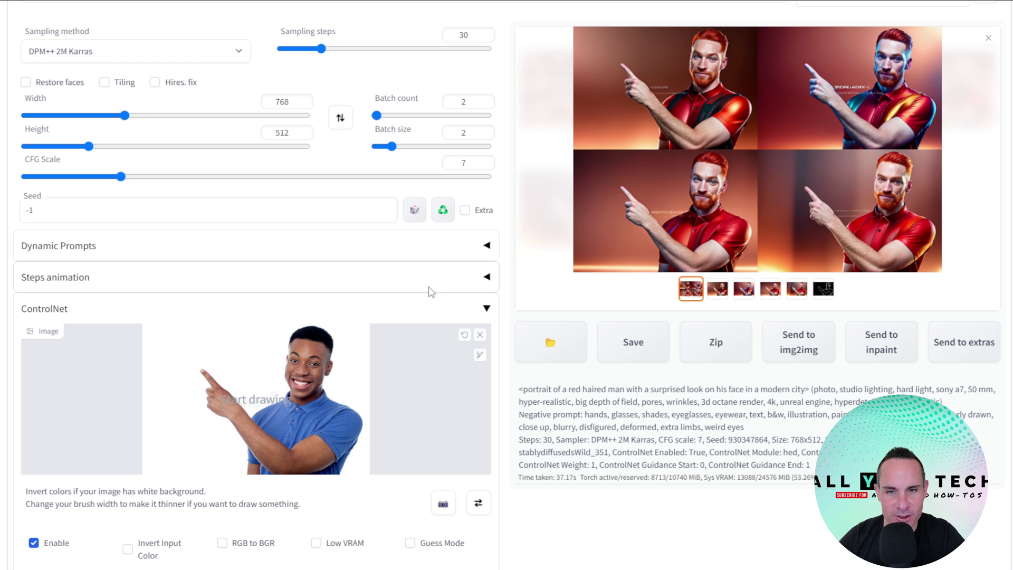
Paste the exploding-cloud photo as ControlNet reference, generate, and review the grid full screen
{"action": "key", "text": "ctrl+v"}
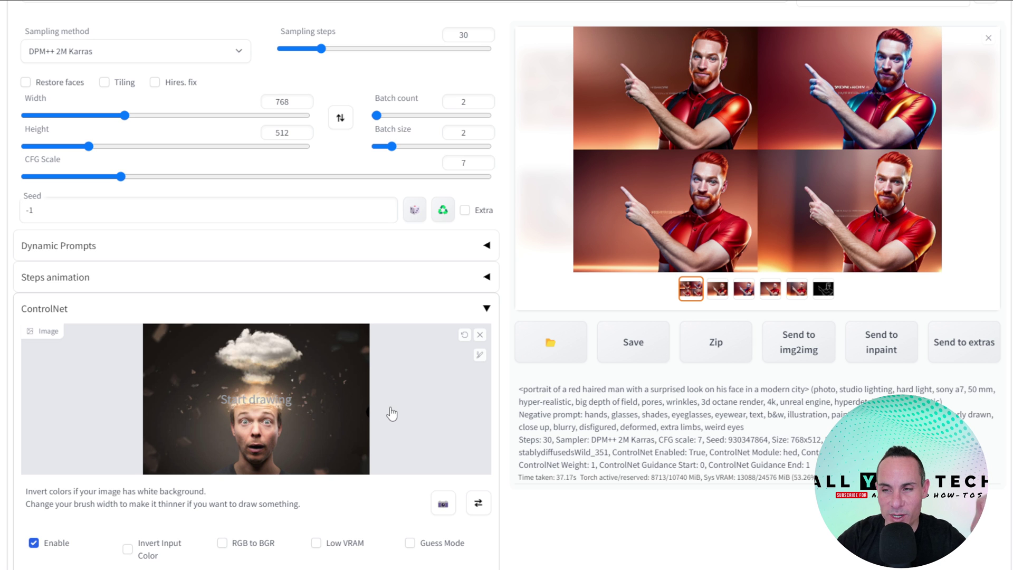
{"action": "scroll", "coordinate": [628, 342], "scroll_direction": "up", "scroll_amount": 4}
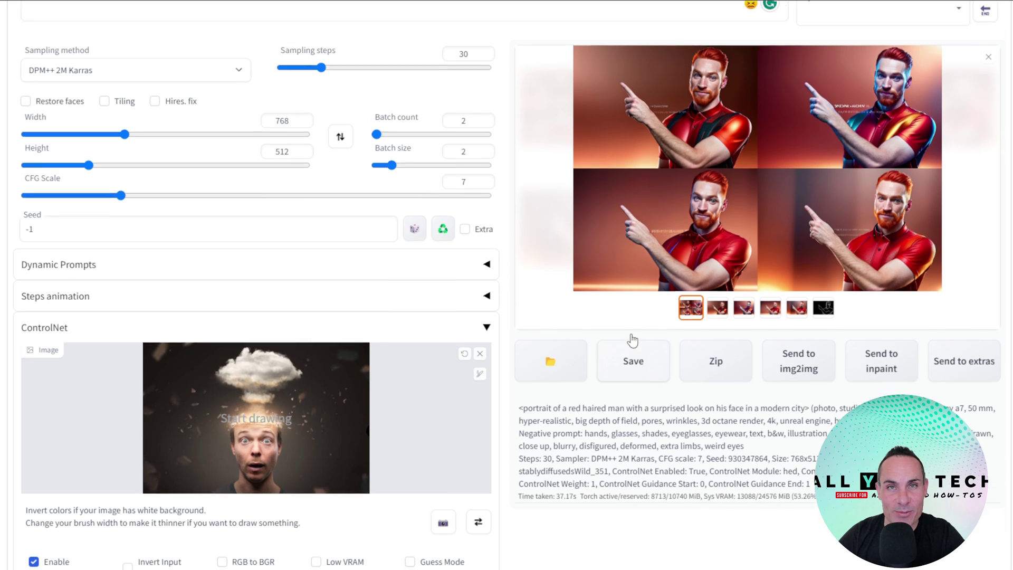
{"action": "left_click", "coordinate": [881, 107]}
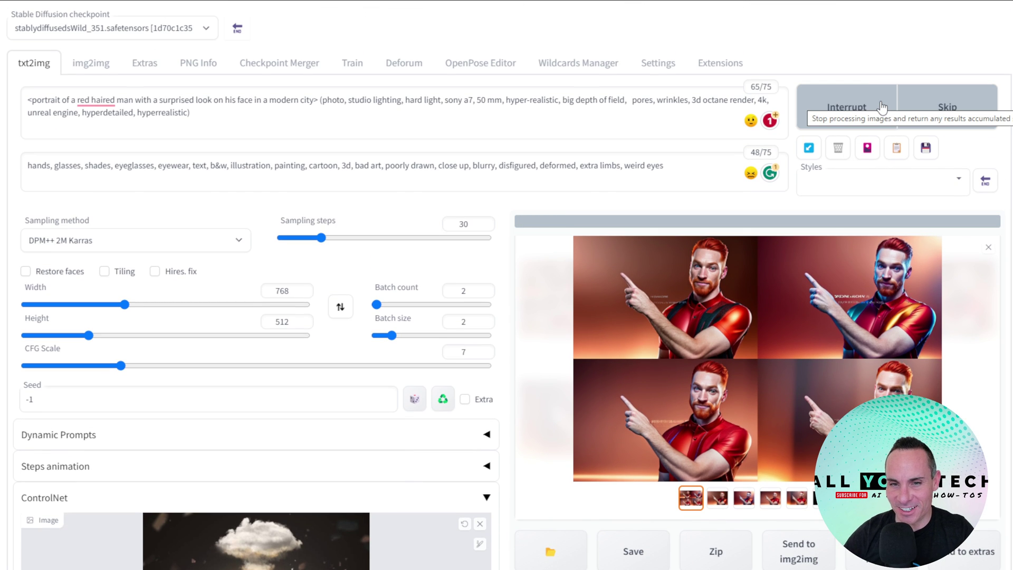
{"action": "left_click", "coordinate": [830, 218]}
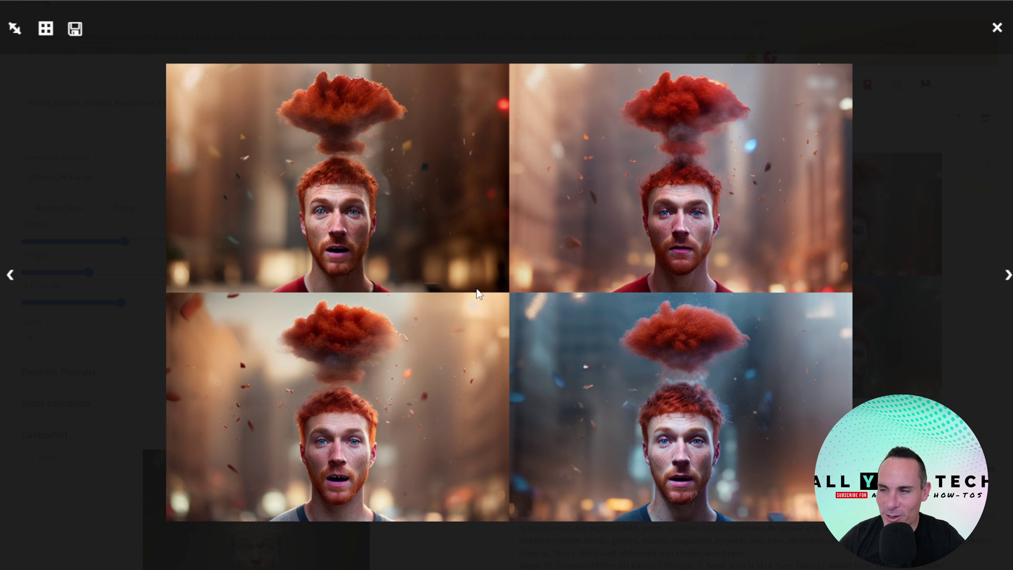
{"action": "left_click", "coordinate": [997, 31]}
Change 'man' to 'woman' and 'his' to 'her' in the prompt, then generate and view the new grid
{"action": "scroll", "coordinate": [283, 210], "scroll_direction": "up", "scroll_amount": 2}
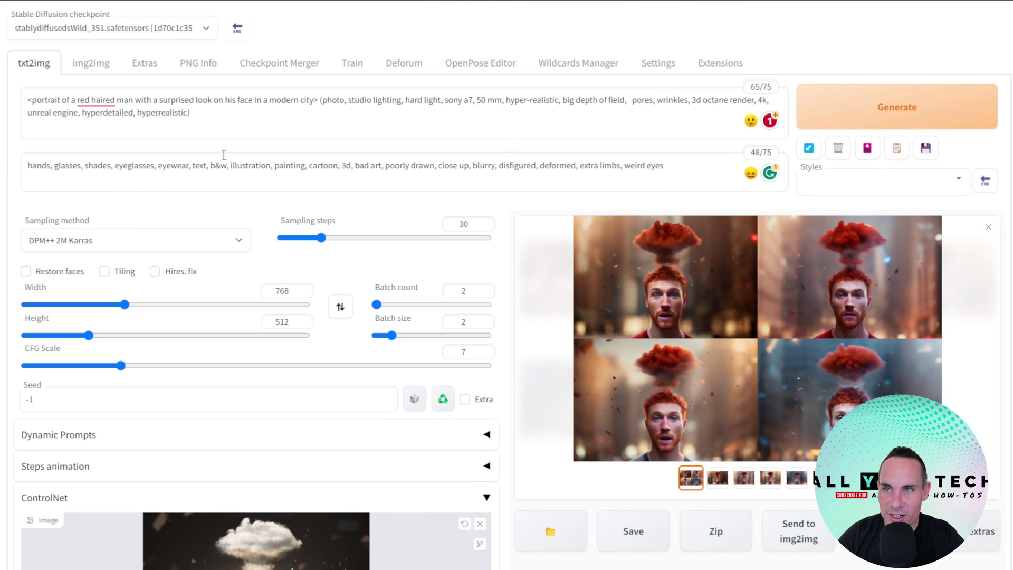
{"action": "double_click", "coordinate": [121, 102]}
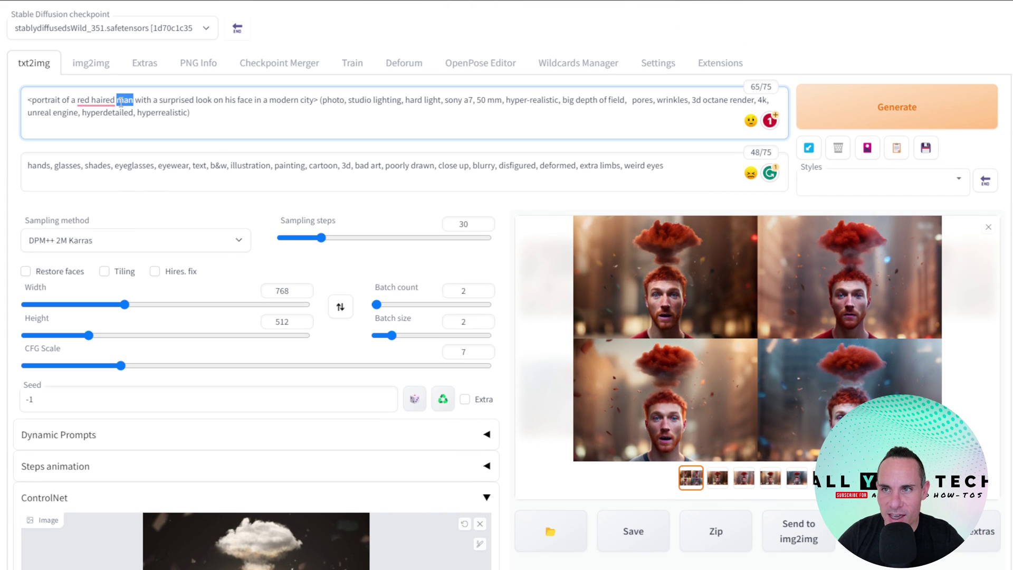
{"action": "type", "text": "woman"}
{"action": "double_click", "coordinate": [241, 99]}
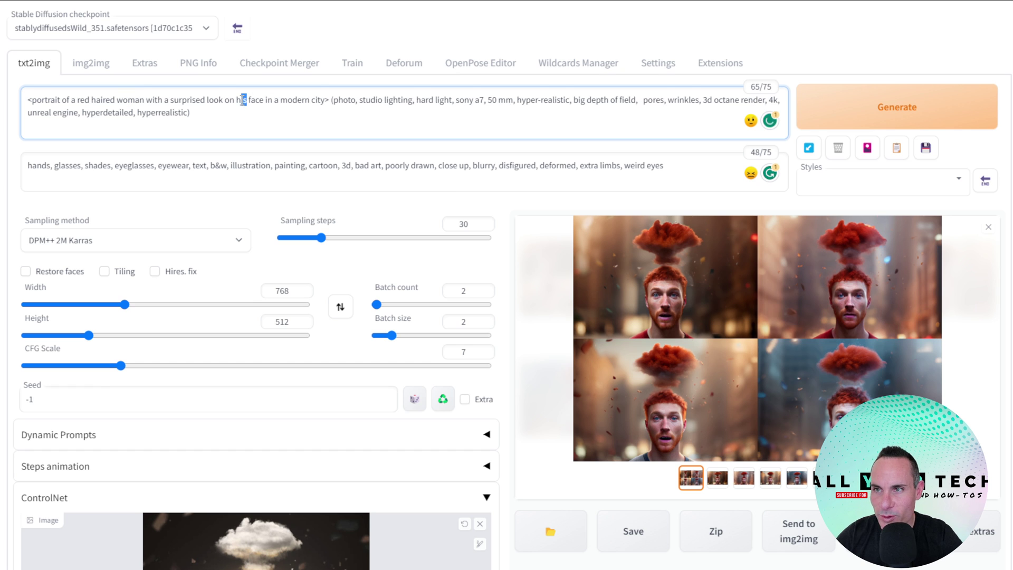
{"action": "type", "text": "her"}
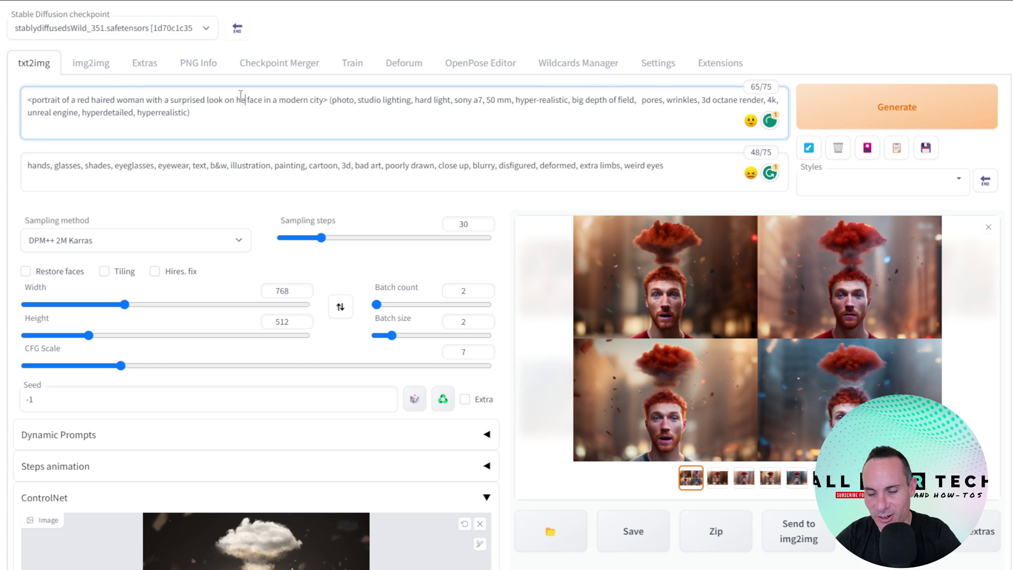
{"action": "left_click", "coordinate": [912, 108]}
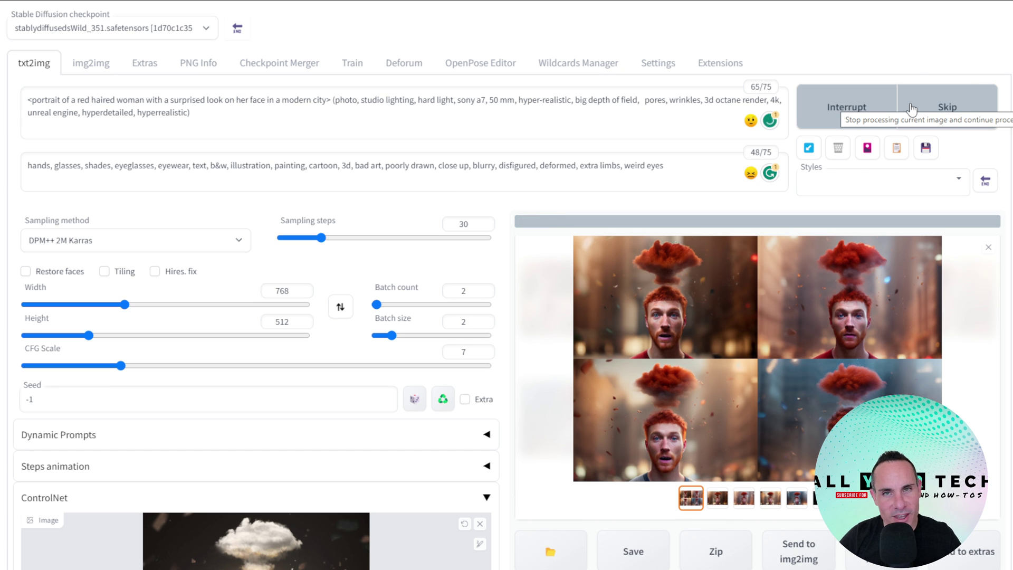
{"action": "left_click", "coordinate": [759, 210]}
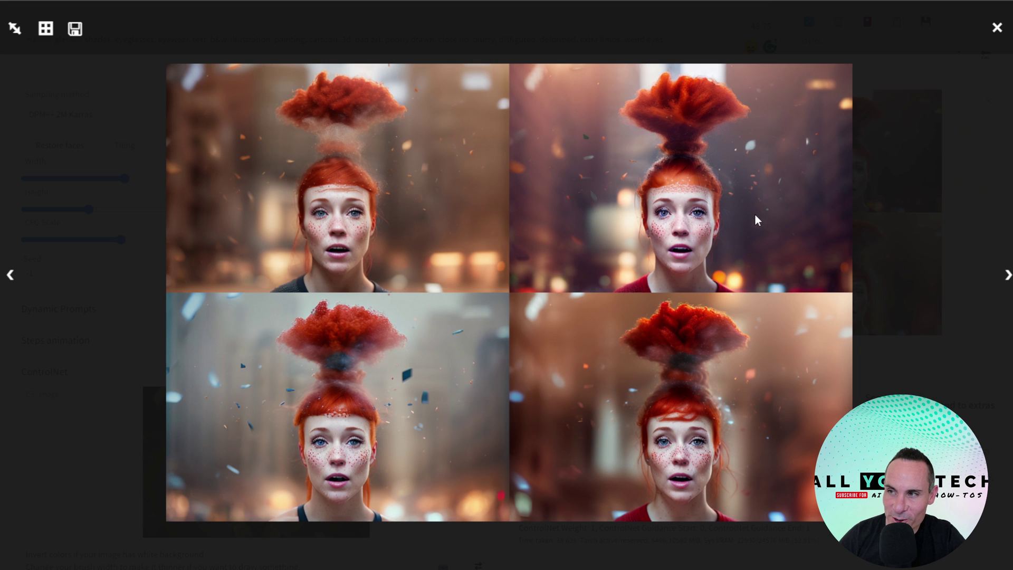
Swap the ControlNet reference for SpongeBob_SquarePants_character.svg from Downloads and review the four generated women
{"action": "left_click", "coordinate": [711, 358]}
{"action": "left_click", "coordinate": [476, 270]}
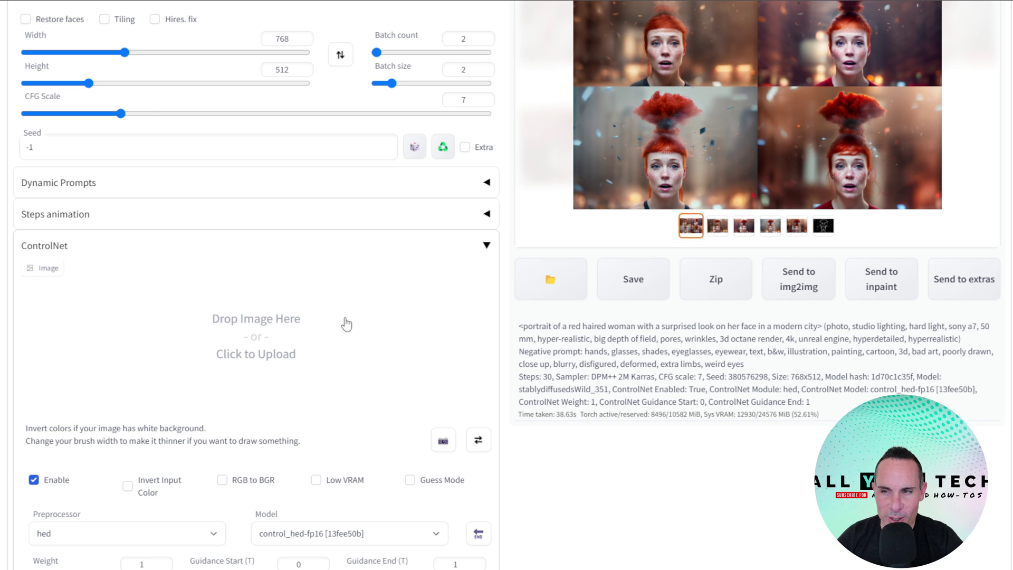
{"action": "left_click", "coordinate": [272, 336]}
{"action": "left_click", "coordinate": [314, 127]}
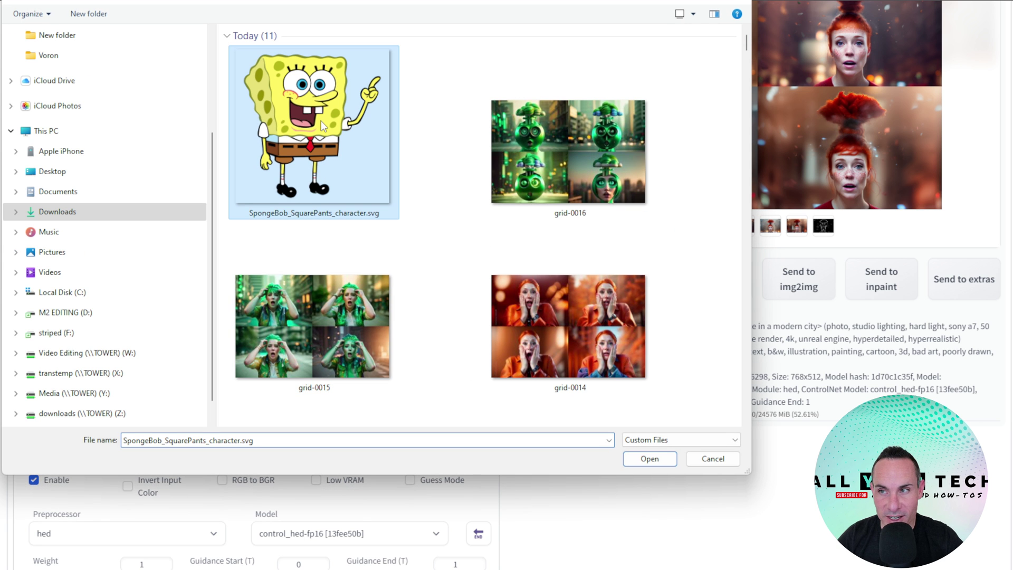
{"action": "left_click", "coordinate": [653, 453]}
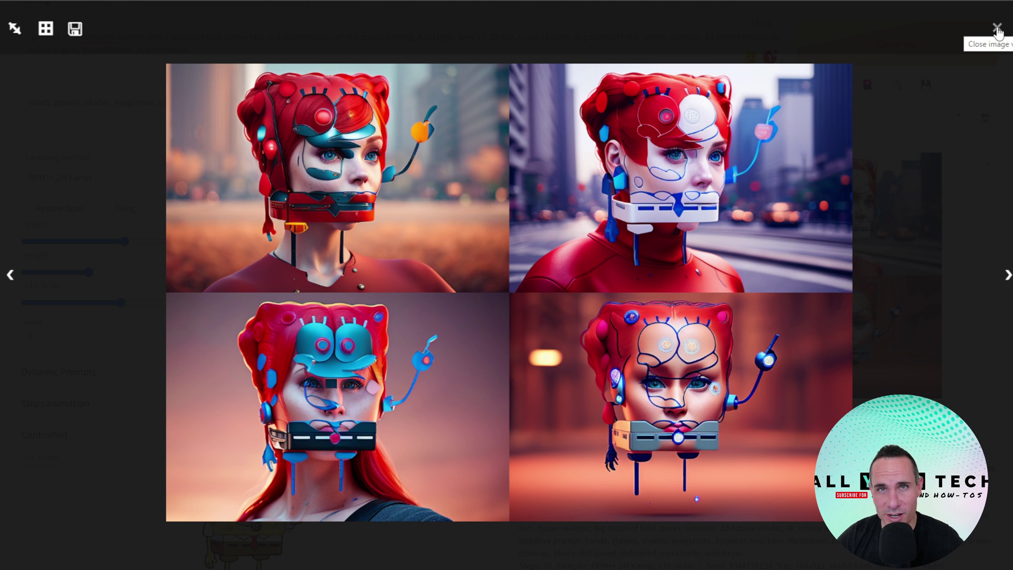
{"action": "left_click", "coordinate": [996, 30]}
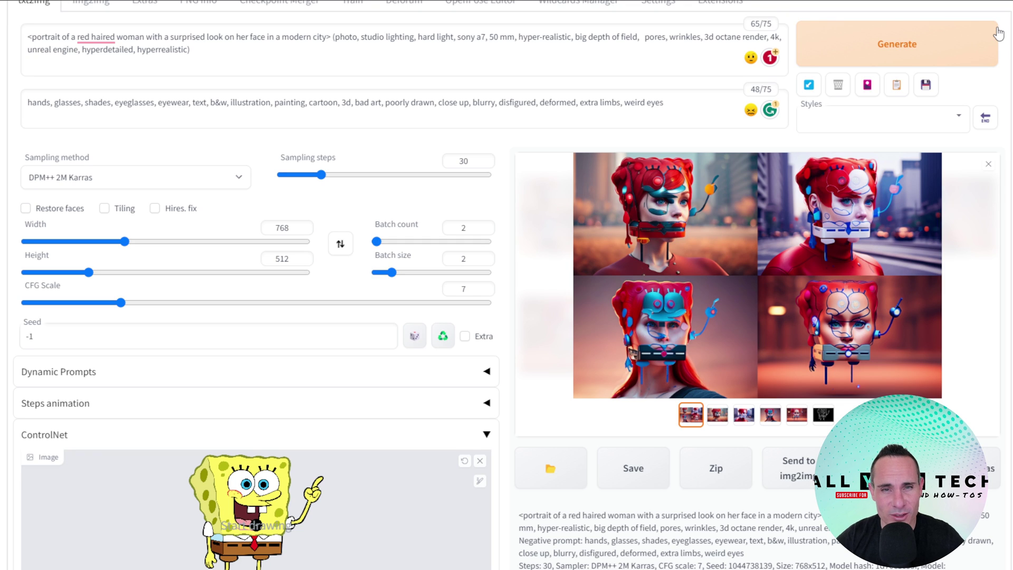
Replace the SpongeBob reference with the exploding-head emoji and generate a new batch of four images
{"action": "left_click", "coordinate": [480, 460]}
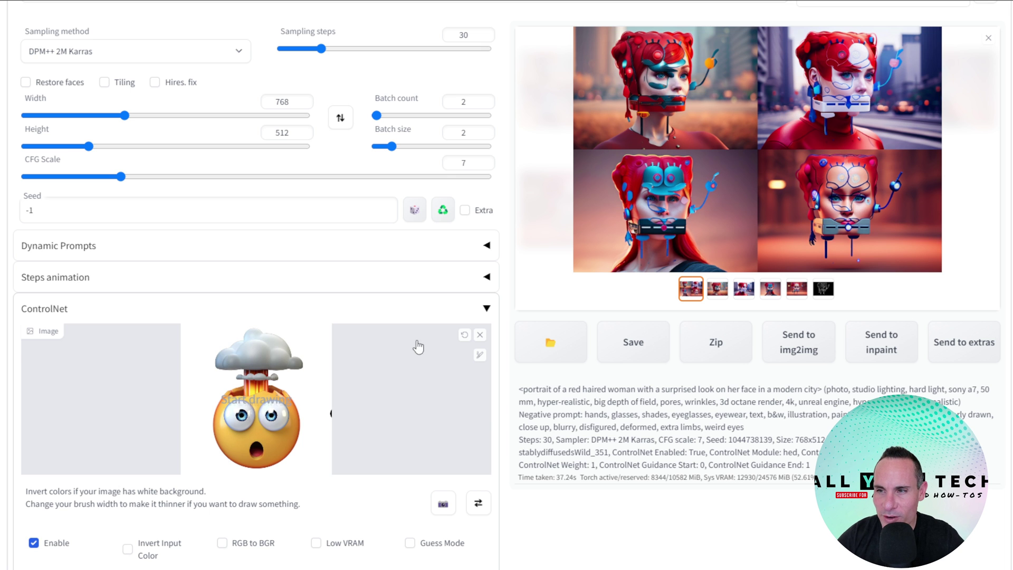
{"action": "scroll", "coordinate": [499, 411], "scroll_direction": "down", "scroll_amount": 2}
{"action": "scroll", "coordinate": [501, 404], "scroll_direction": "up", "scroll_amount": 1}
{"action": "scroll", "coordinate": [503, 401], "scroll_direction": "up", "scroll_amount": 5}
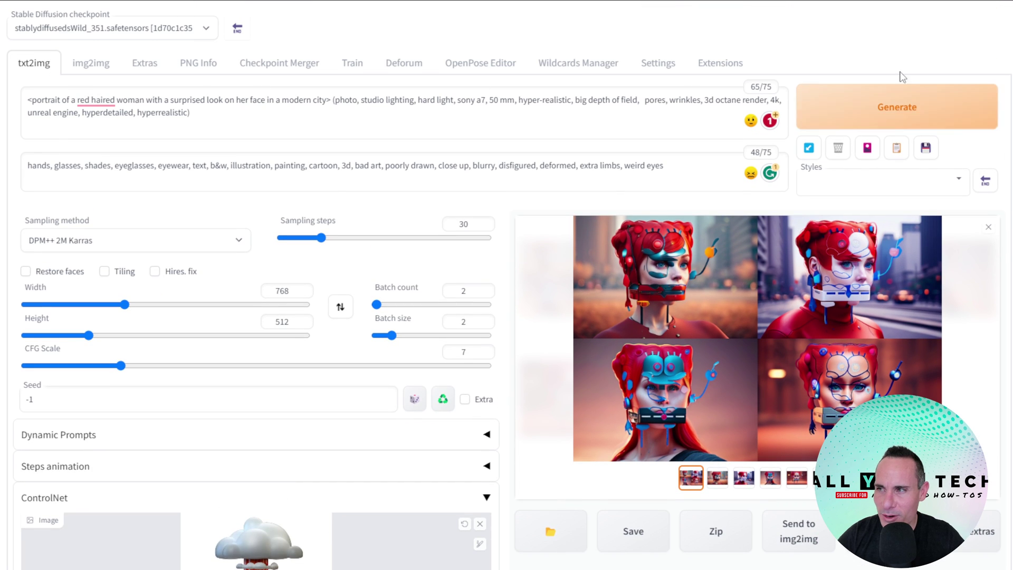
{"action": "left_click", "coordinate": [913, 108]}
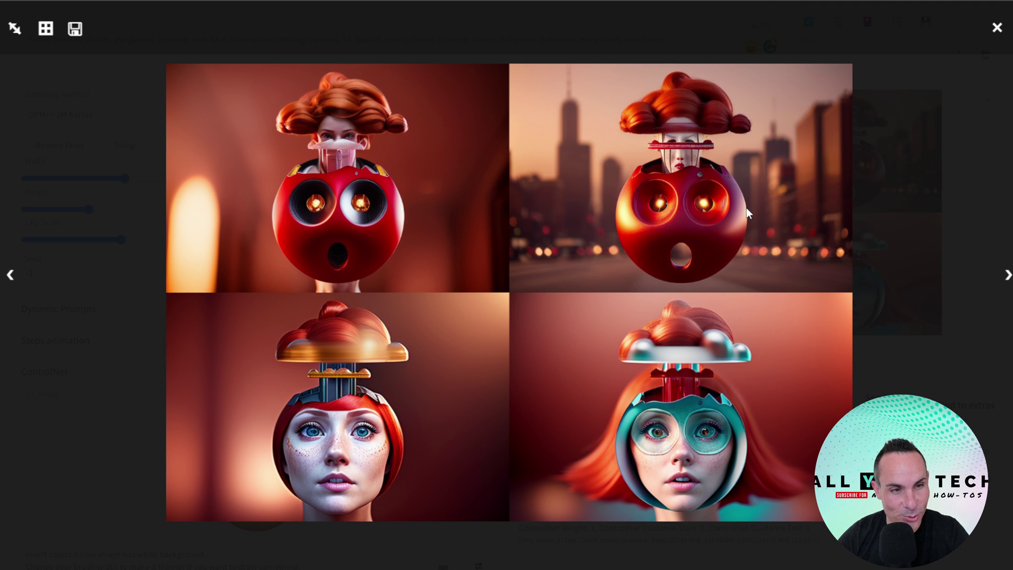